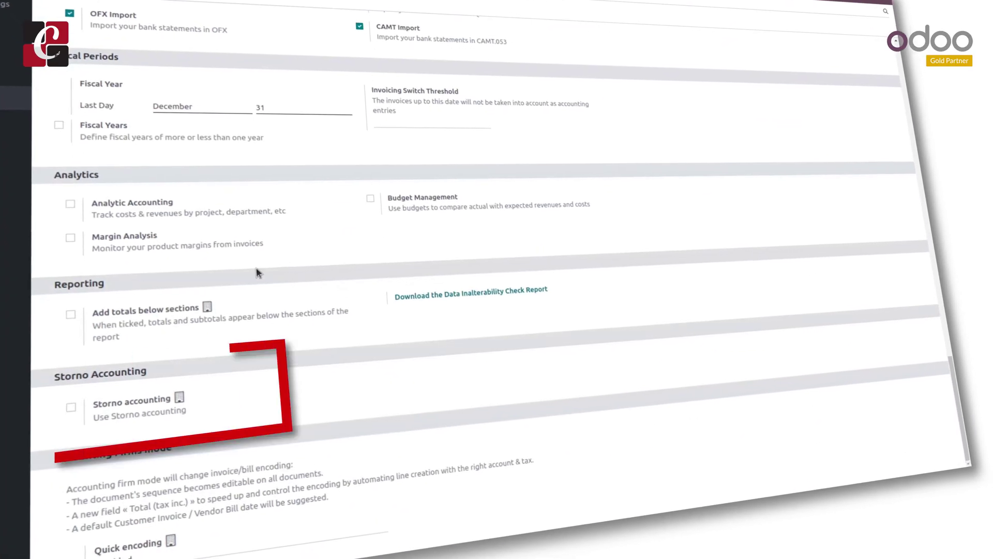
{"action": "left_click", "coordinate": [73, 408]}
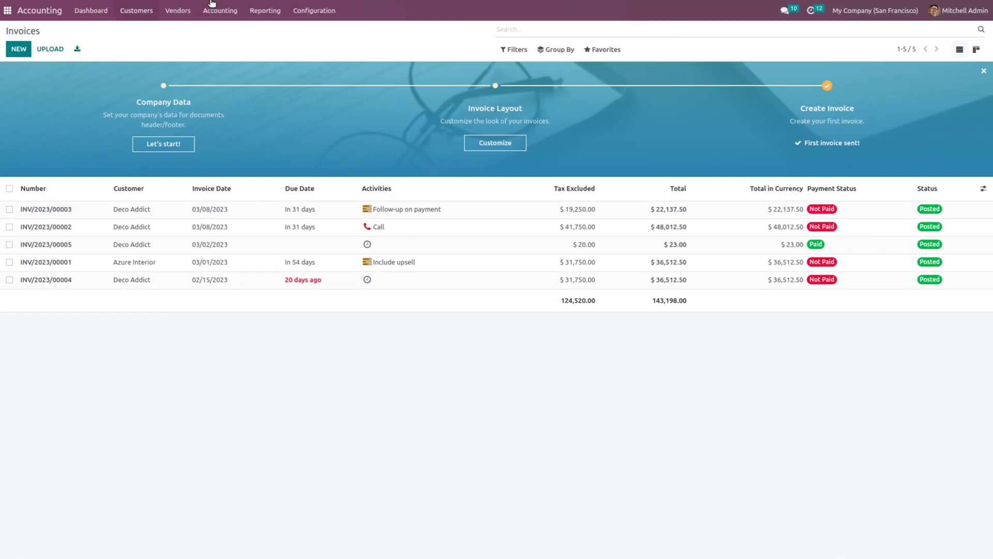
Open the Accounting settings and examine the Storno Accounting option
{"action": "left_click", "coordinate": [331, 12]}
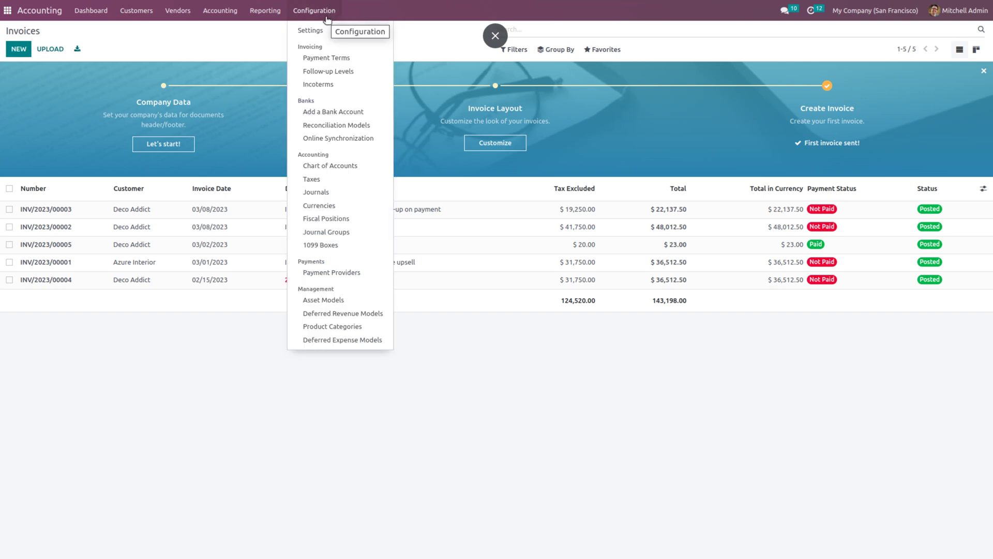
{"action": "left_click", "coordinate": [325, 29]}
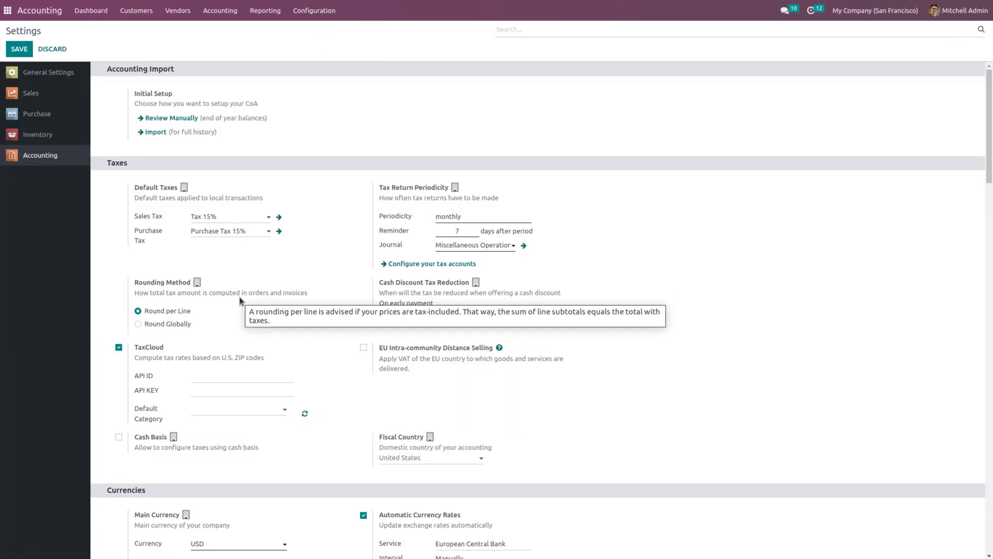
{"action": "scroll", "coordinate": [239, 297], "scroll_direction": "down", "scroll_amount": 20}
{"action": "scroll", "coordinate": [240, 300], "scroll_direction": "down", "scroll_amount": 2}
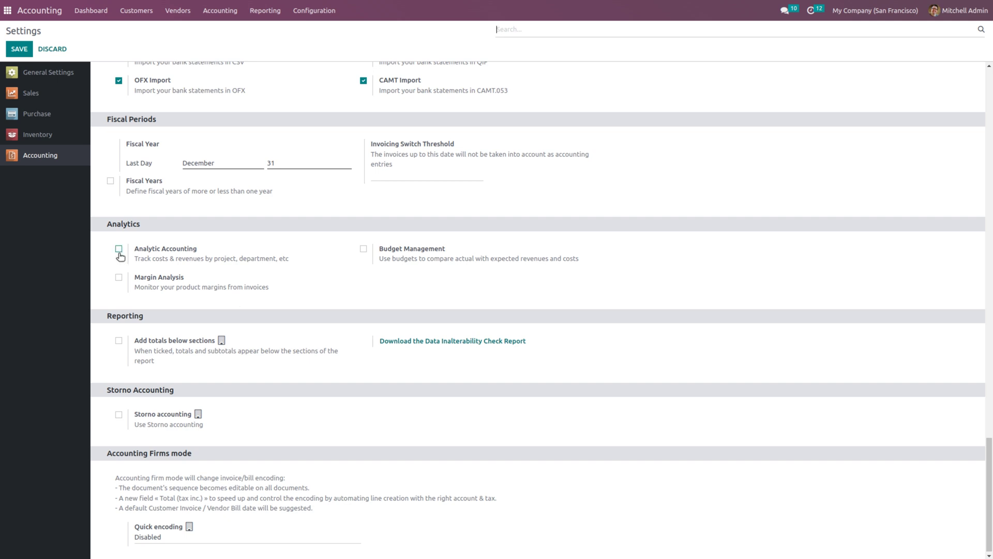
Start a new customer invoice and create its customer as a new company contact, entering the customer's name
{"action": "left_click", "coordinate": [145, 12]}
{"action": "left_click", "coordinate": [137, 28]}
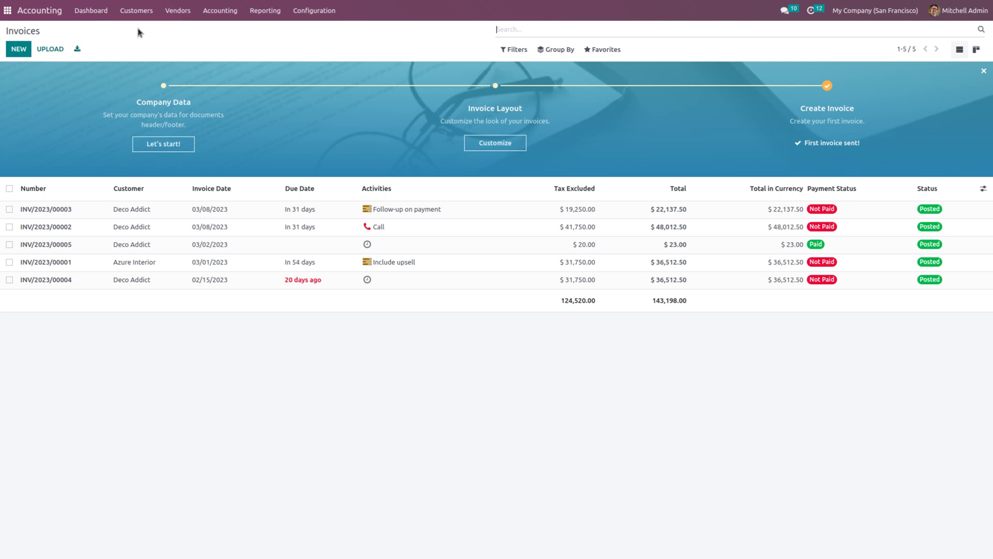
{"action": "left_click", "coordinate": [20, 51]}
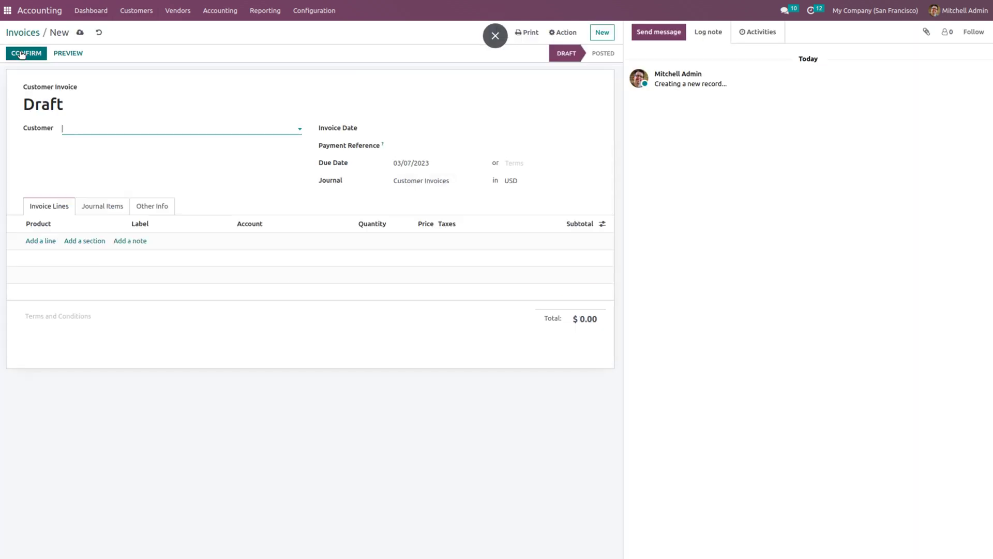
{"action": "left_click", "coordinate": [109, 128]}
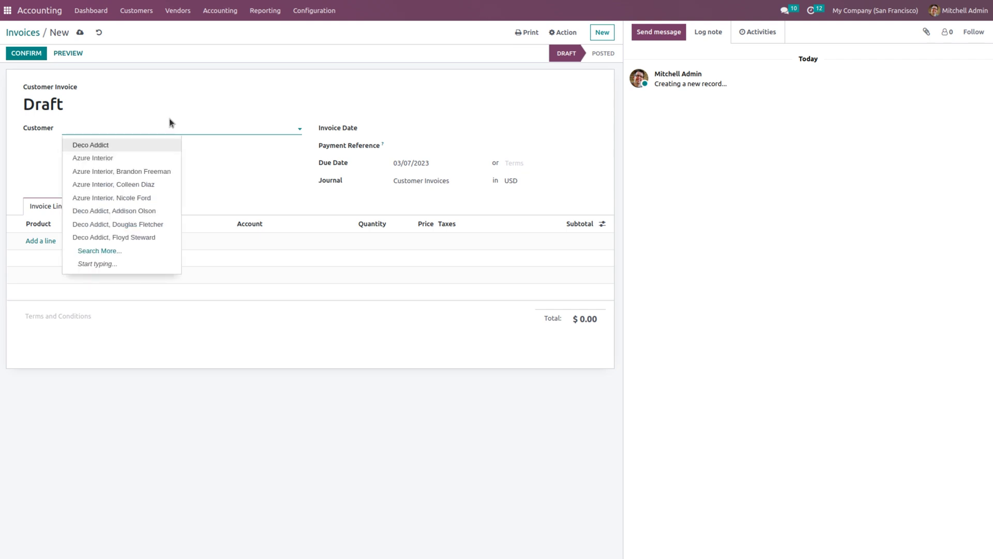
{"action": "type", "text": "jain"}
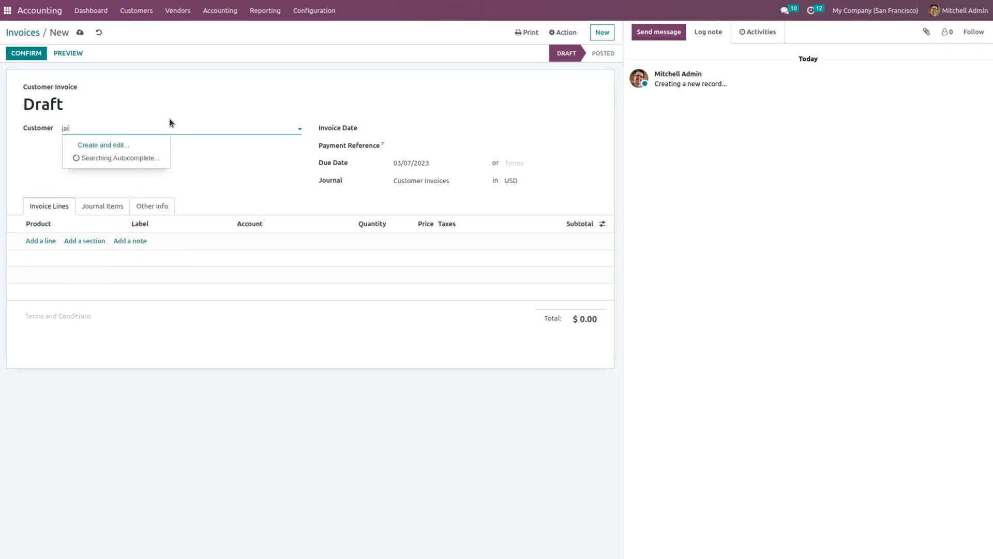
{"action": "left_click", "coordinate": [109, 145]}
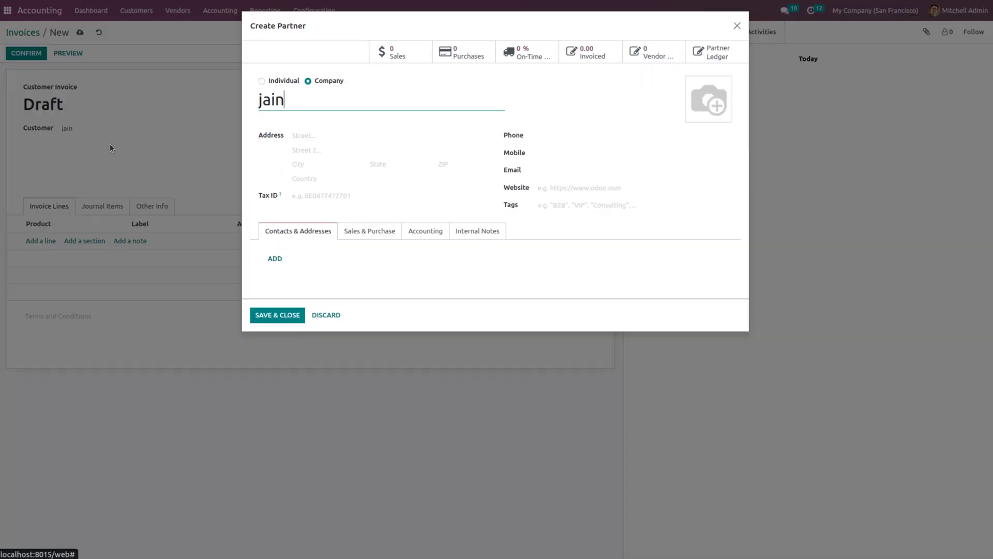
{"action": "left_click", "coordinate": [278, 315]}
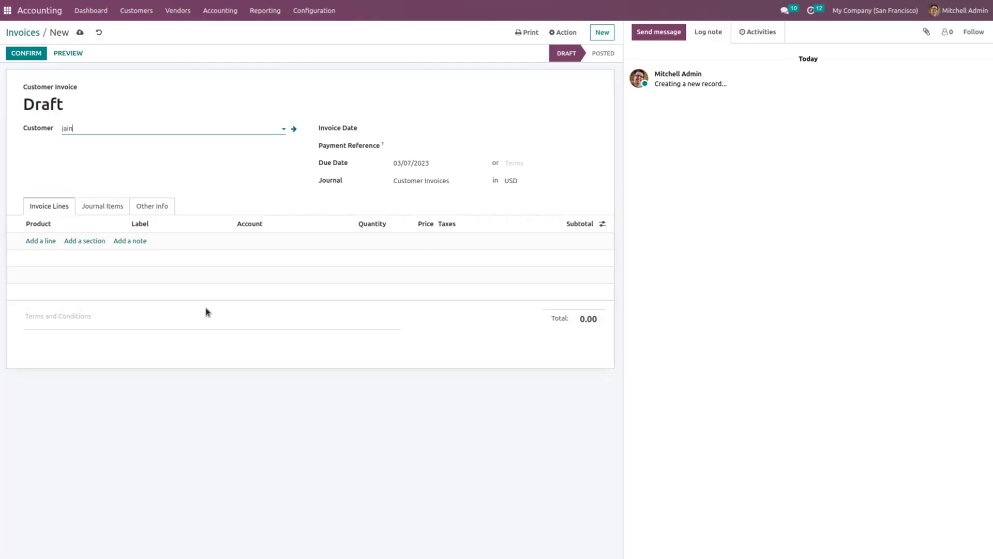
Add [DESK0005] Customizable Desk (Custom, White) without the 15% tax to the invoice and confirm the invoice
{"action": "left_click", "coordinate": [31, 241]}
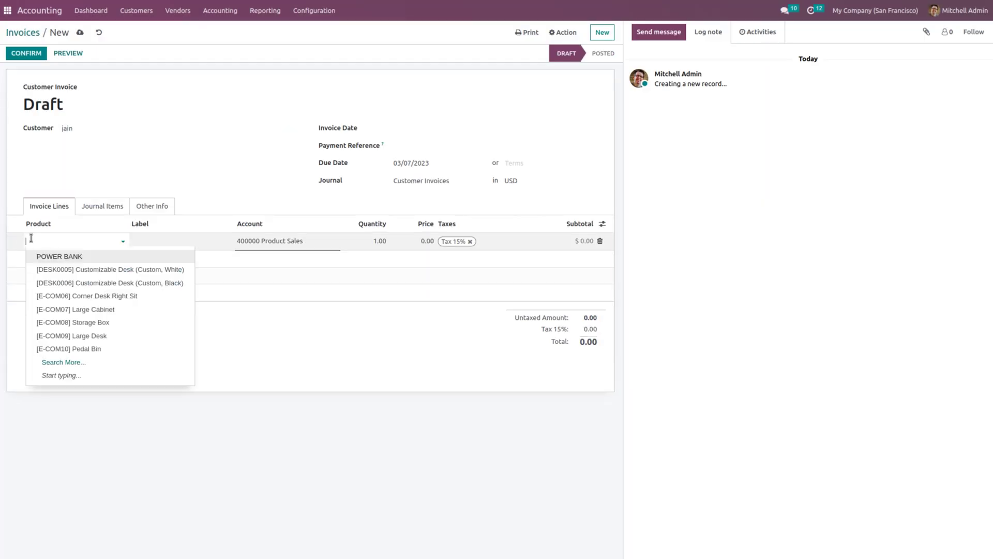
{"action": "left_click", "coordinate": [91, 270]}
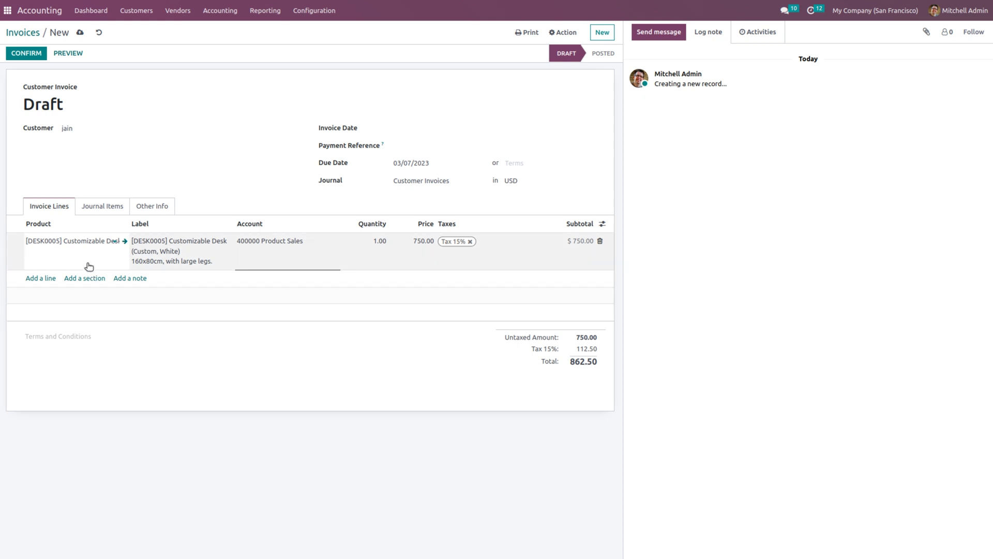
{"action": "left_click", "coordinate": [471, 242]}
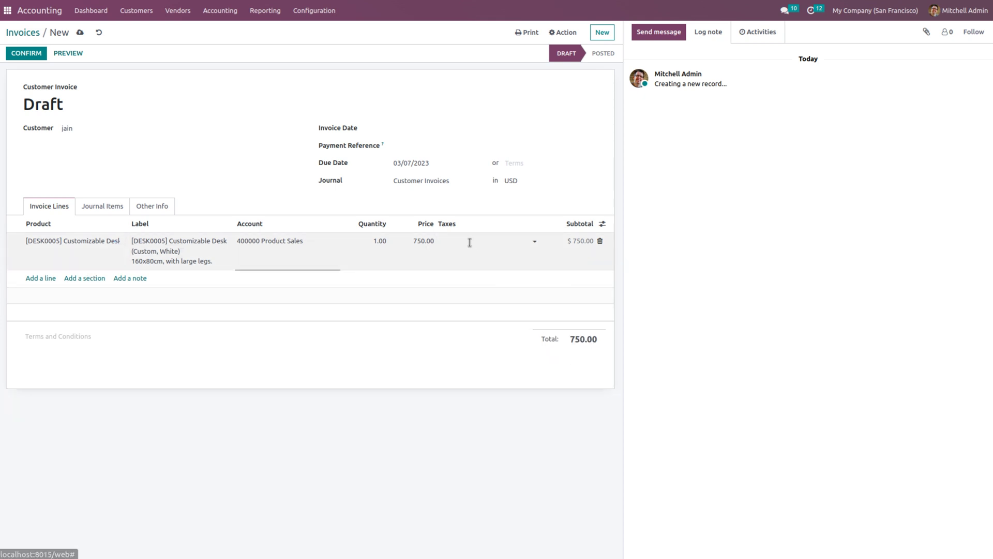
{"action": "left_click", "coordinate": [23, 53]}
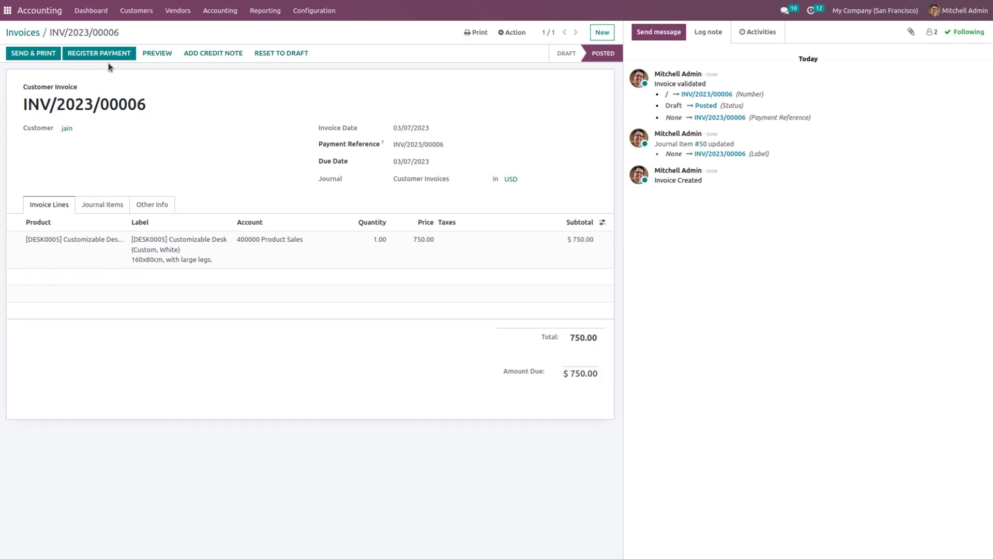
Reverse the posted invoice with a partial-refund credit note, giving the reason "bad product"
{"action": "left_click", "coordinate": [215, 58]}
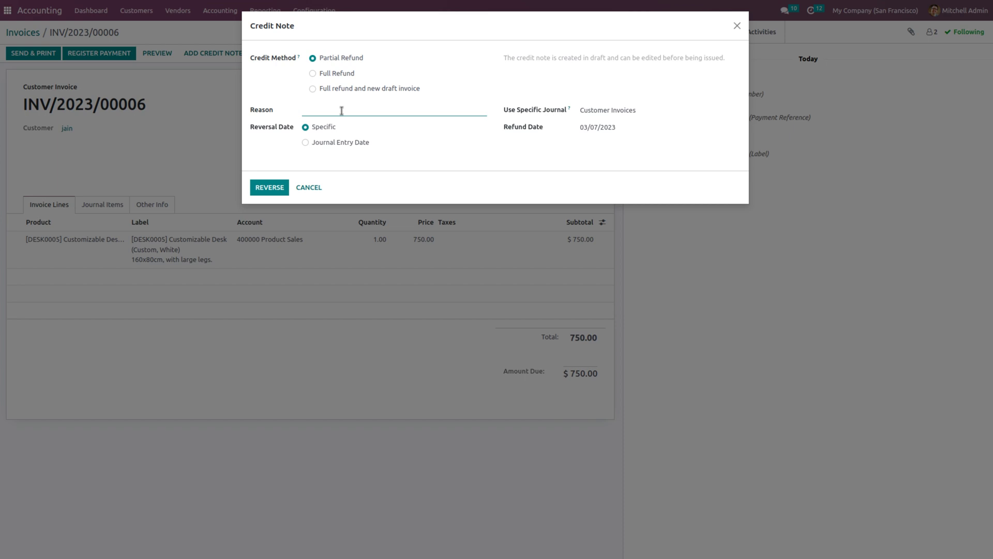
{"action": "type", "text": "bad product"}
{"action": "left_click", "coordinate": [270, 187]}
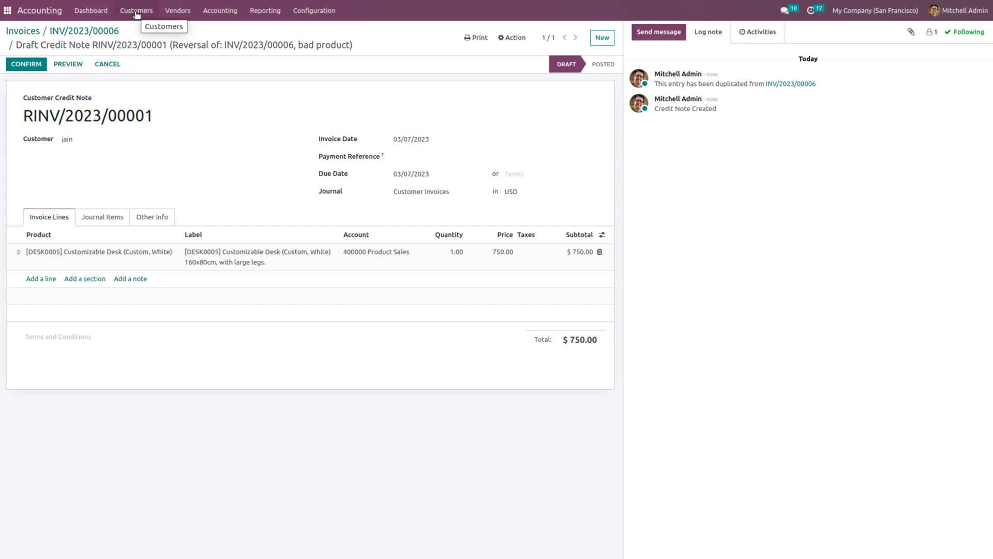
Start a separate new customer credit note and select the same customer as on the invoice
{"action": "left_click", "coordinate": [602, 37]}
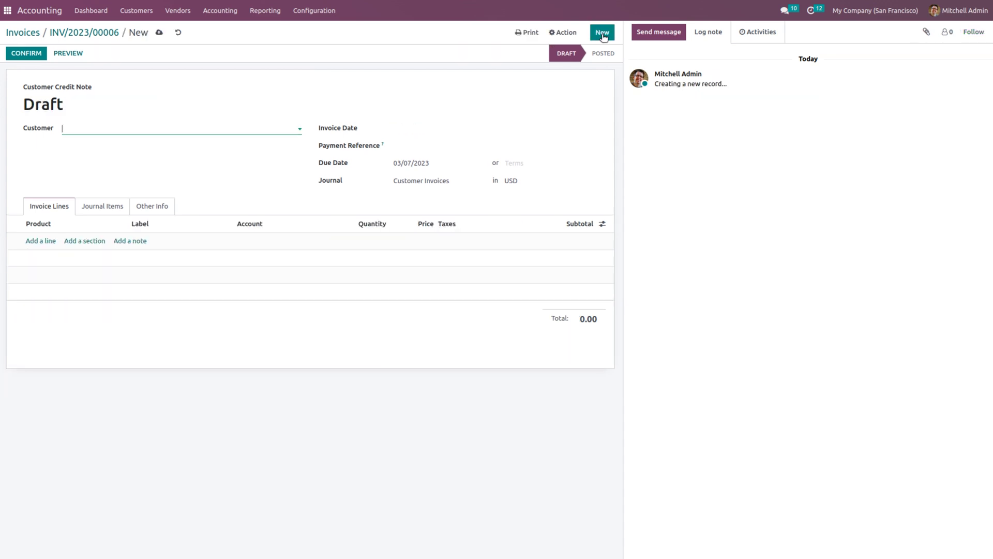
{"action": "left_click", "coordinate": [135, 130]}
{"action": "type", "text": "jain"}
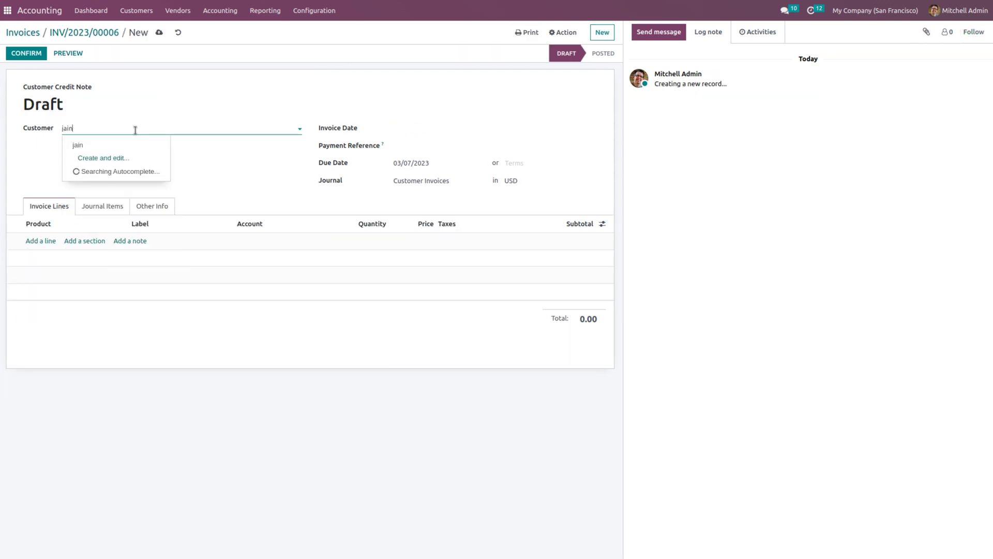
{"action": "left_click", "coordinate": [69, 146]}
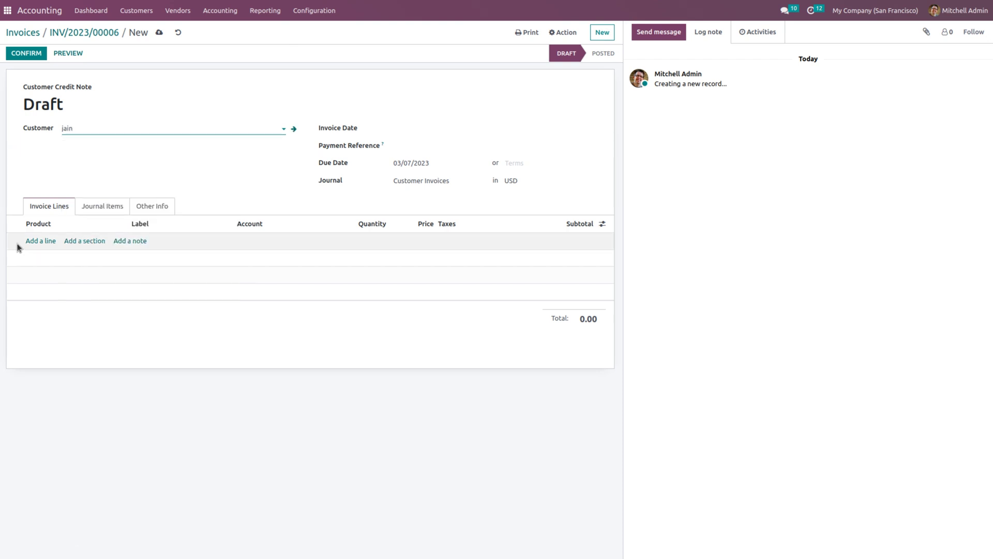
Add [DESK0005] Customizable Desk (Custom, White) without the 15% tax to the credit note and confirm it
{"action": "left_click", "coordinate": [33, 240]}
{"action": "left_click", "coordinate": [33, 238]}
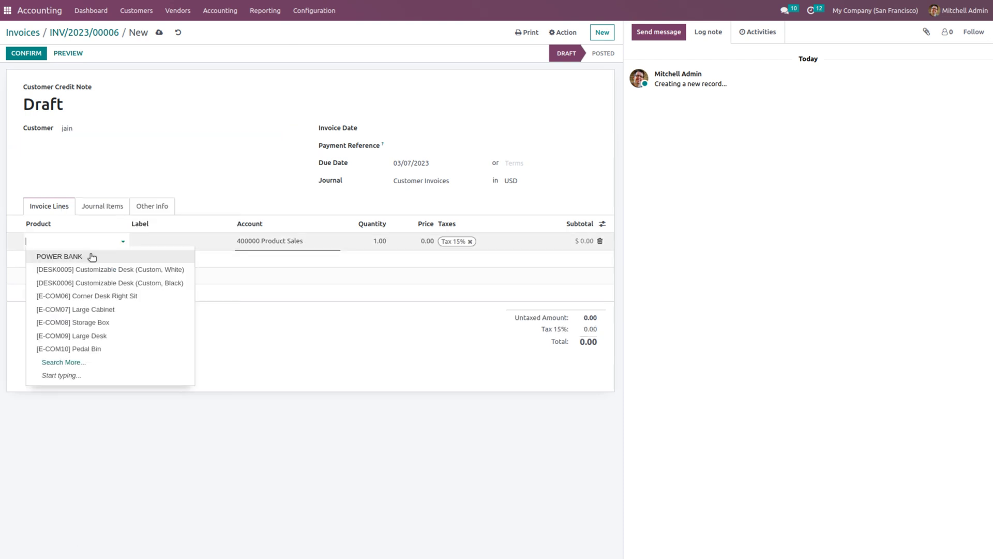
{"action": "left_click", "coordinate": [105, 274]}
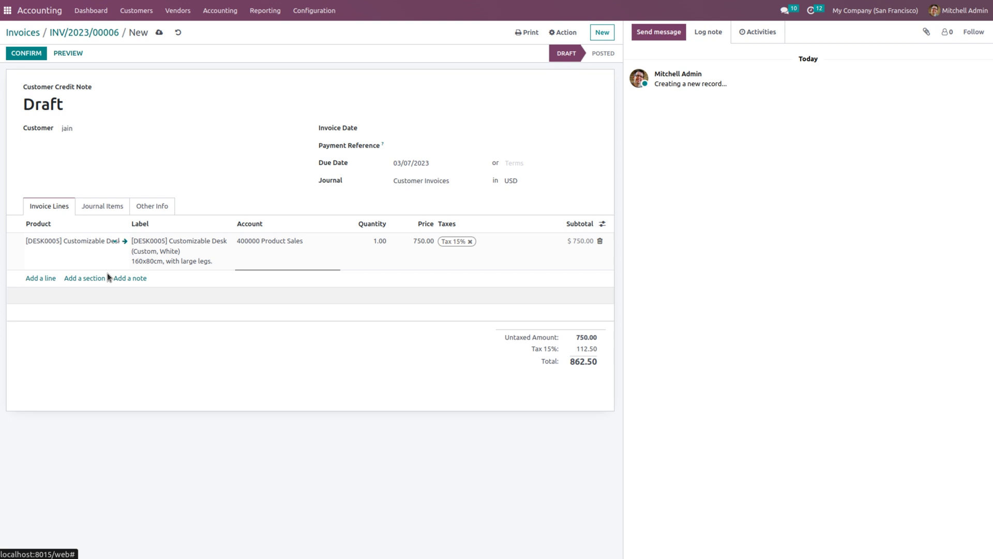
{"action": "left_click", "coordinate": [470, 241]}
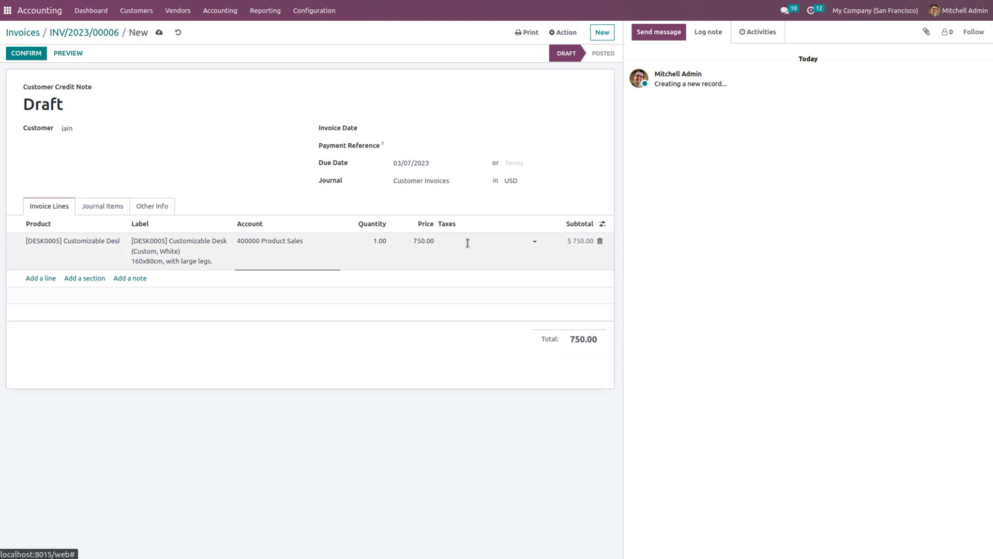
{"action": "left_click", "coordinate": [29, 53]}
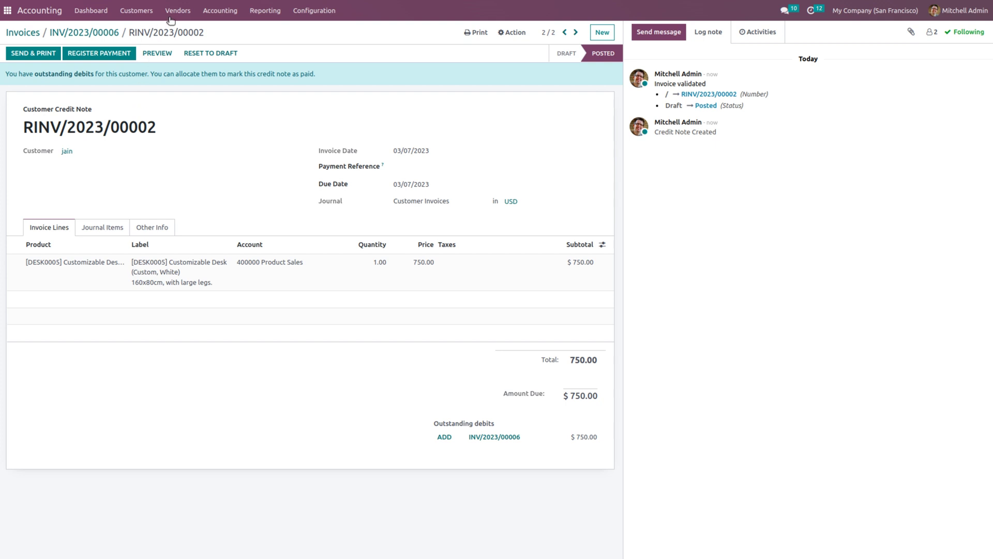
{"action": "left_click", "coordinate": [601, 32]}
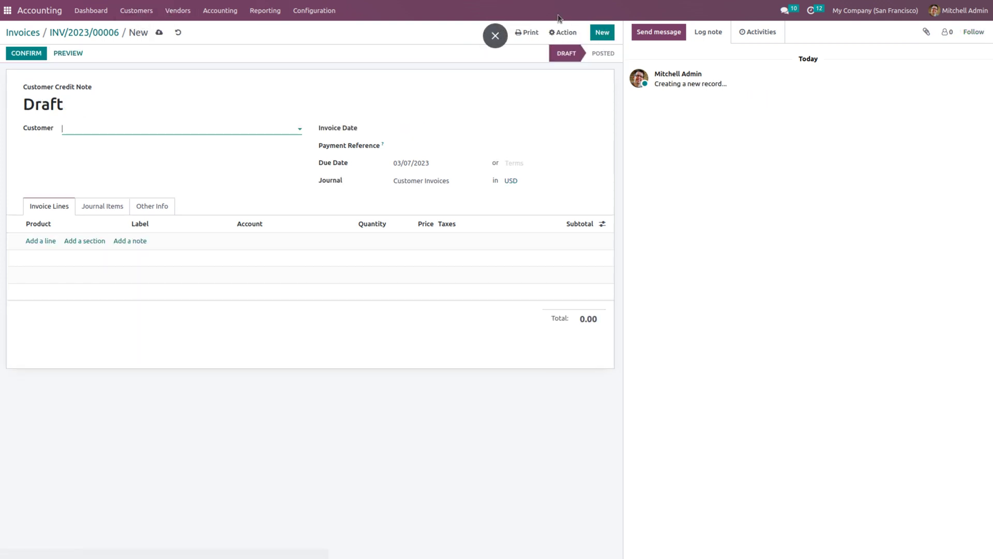
Enable Storno accounting in the Accounting settings and save the change
{"action": "left_click", "coordinate": [327, 11]}
{"action": "left_click", "coordinate": [311, 31]}
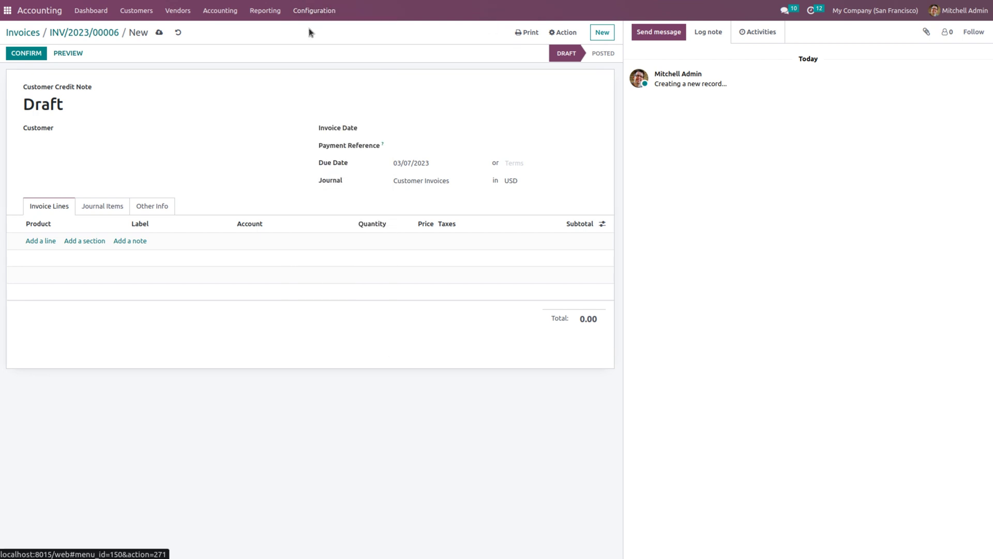
{"action": "scroll", "coordinate": [283, 301], "scroll_direction": "down", "scroll_amount": 5}
{"action": "scroll", "coordinate": [283, 301], "scroll_direction": "down", "scroll_amount": 5}
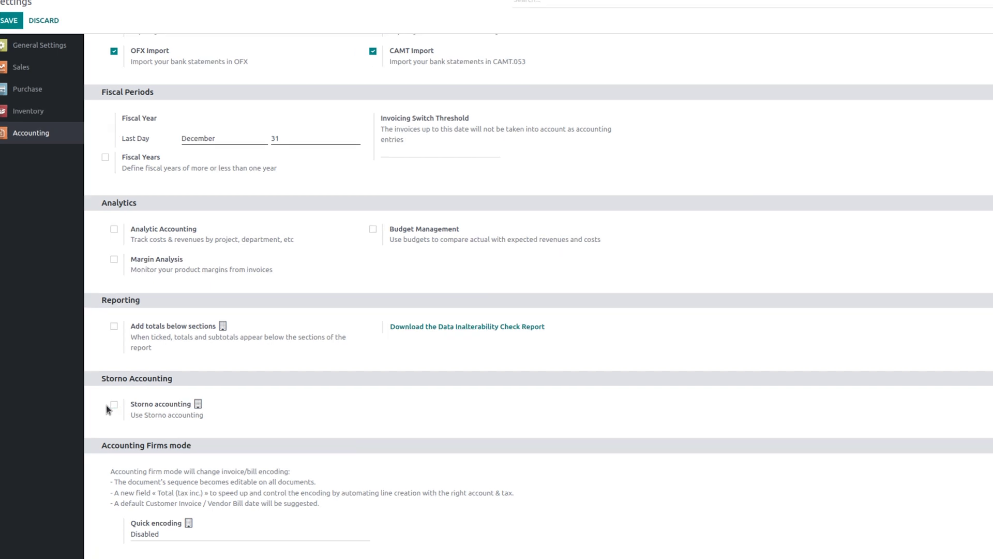
{"action": "left_click", "coordinate": [119, 411]}
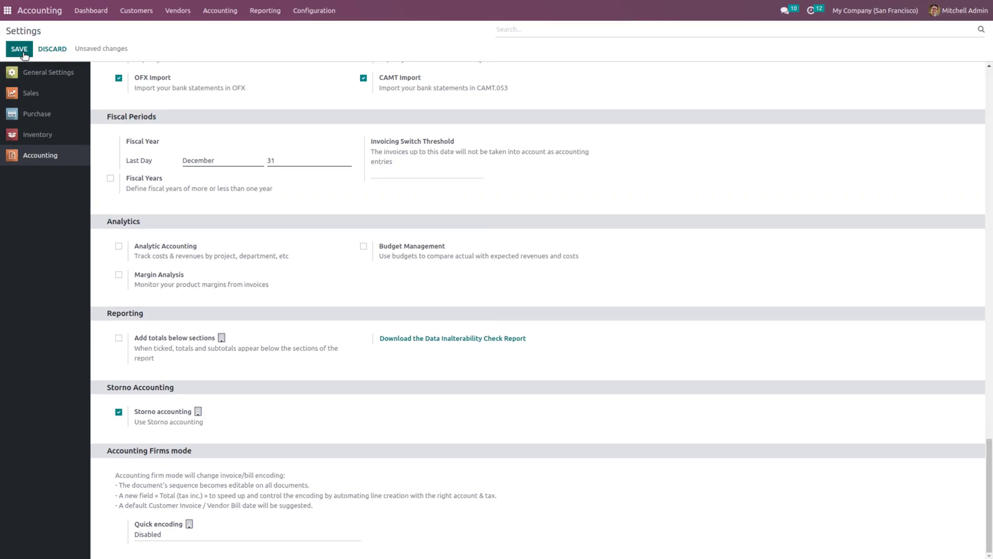
{"action": "left_click", "coordinate": [22, 51]}
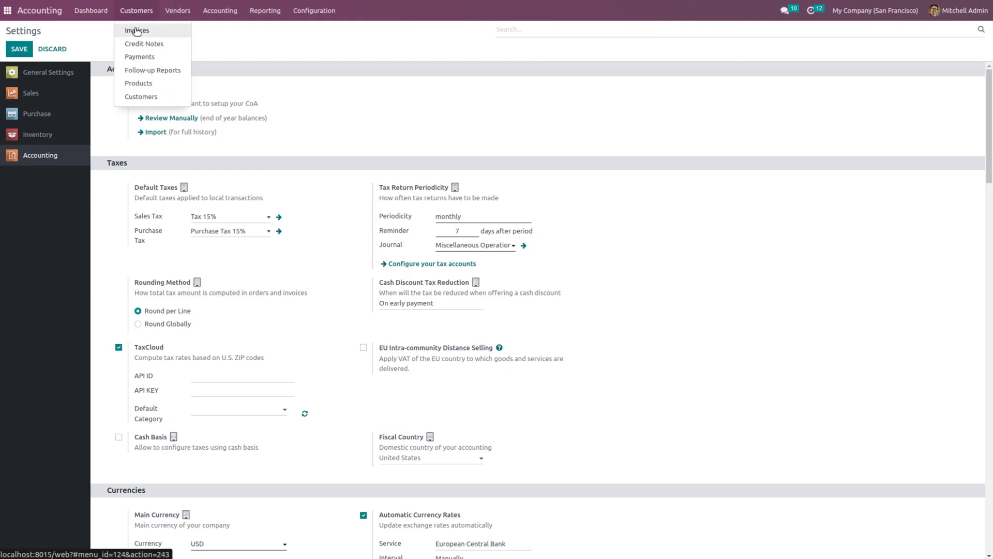
Start another customer invoice and create a second new company contact as its customer, entering the contact's name
{"action": "left_click", "coordinate": [134, 29]}
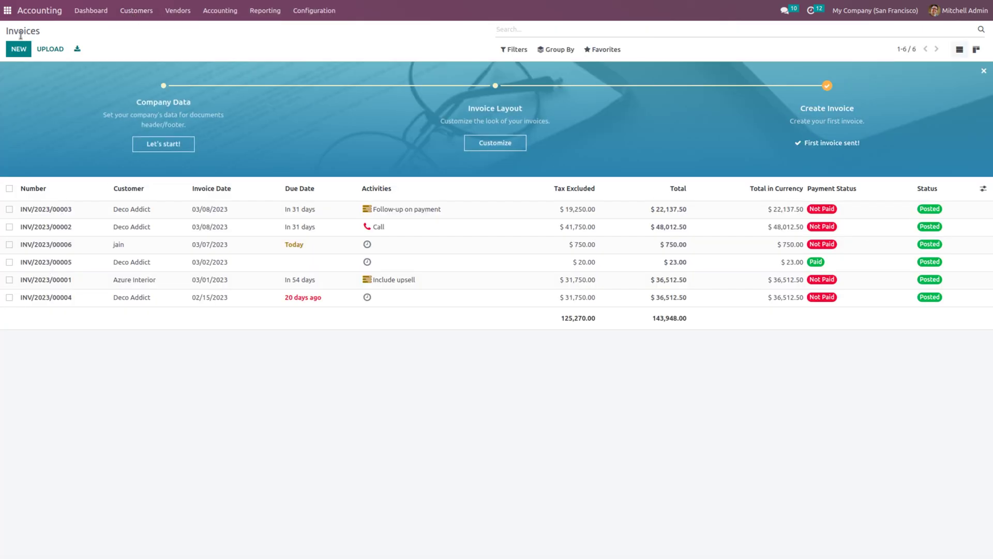
{"action": "left_click", "coordinate": [19, 50]}
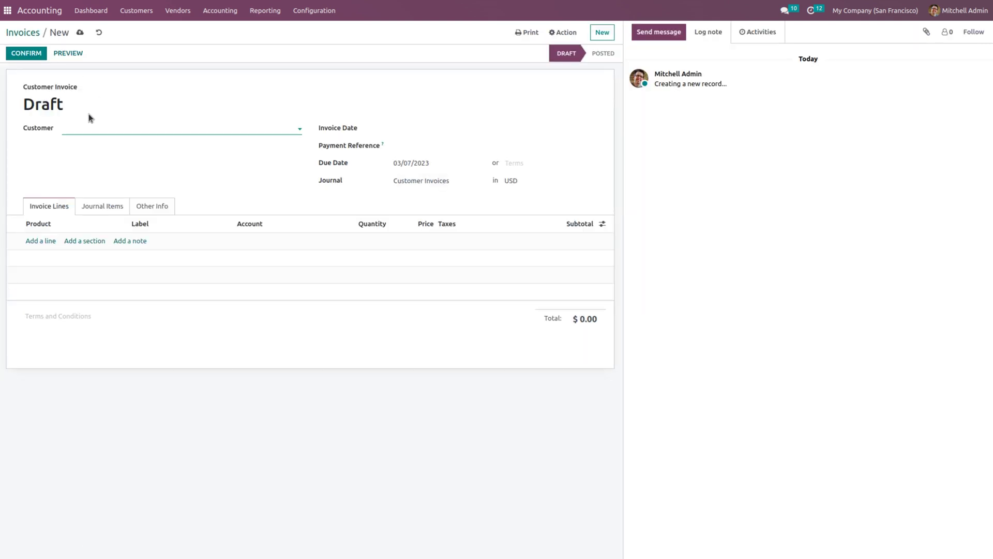
{"action": "type", "text": "tom"}
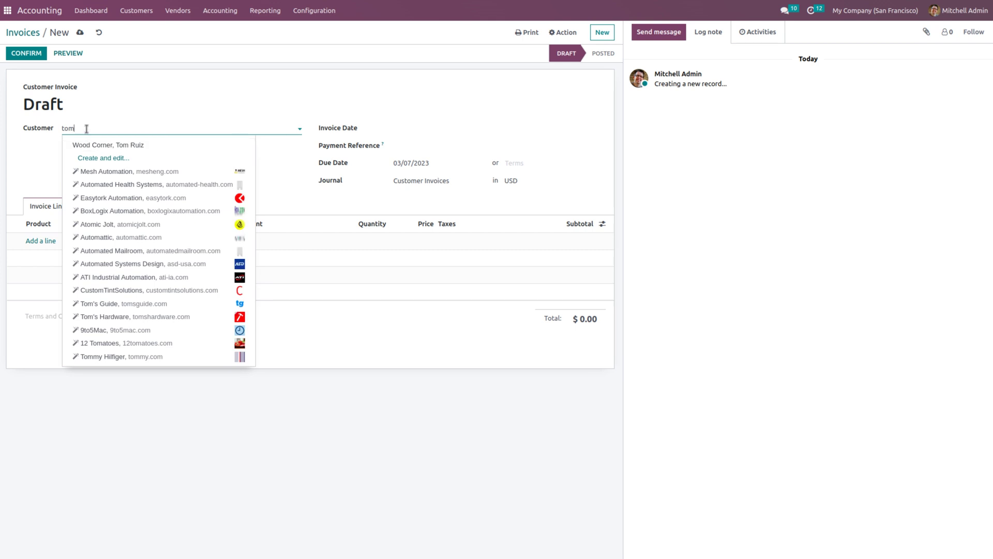
{"action": "type", "text": "my"}
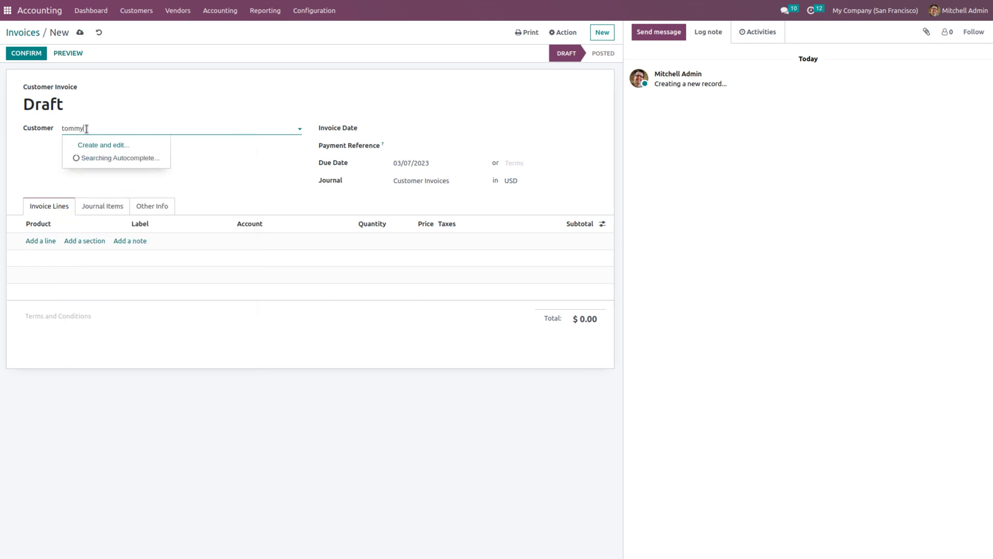
{"action": "left_click", "coordinate": [91, 144]}
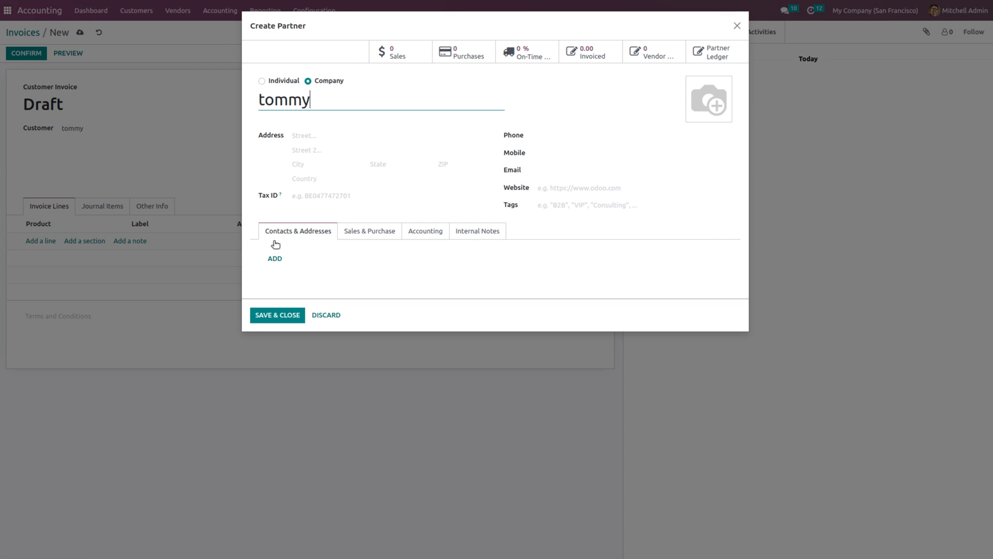
{"action": "left_click", "coordinate": [265, 314]}
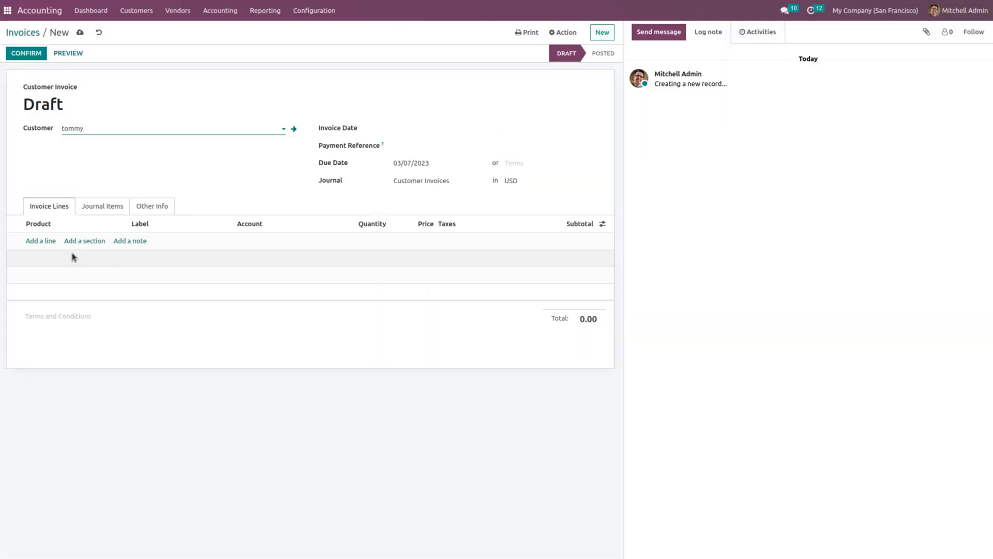
Add [DESK0005] Customizable Desk (Custom, White) to the new customer invoice, remove its 15% tax and confirm the invoice
{"action": "left_click", "coordinate": [41, 241]}
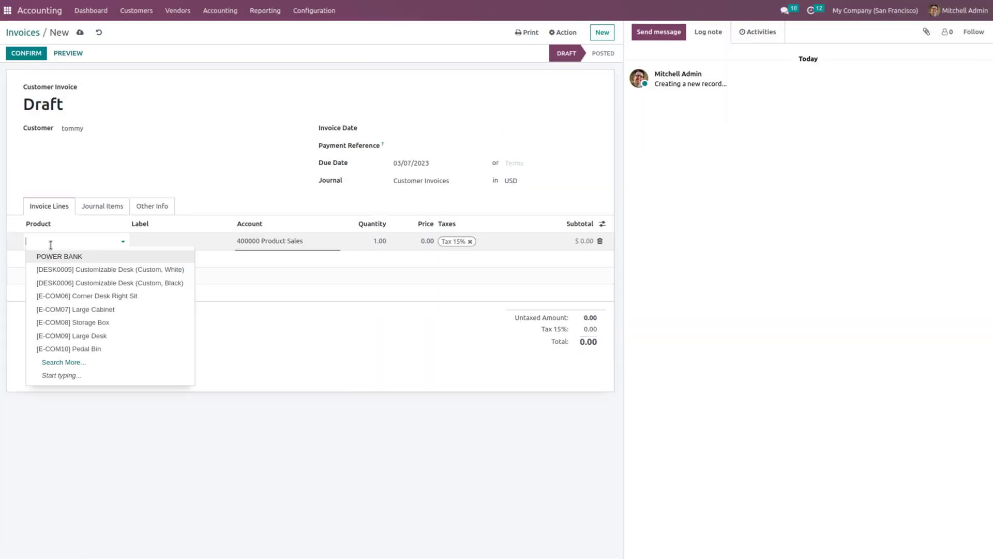
{"action": "left_click", "coordinate": [77, 271]}
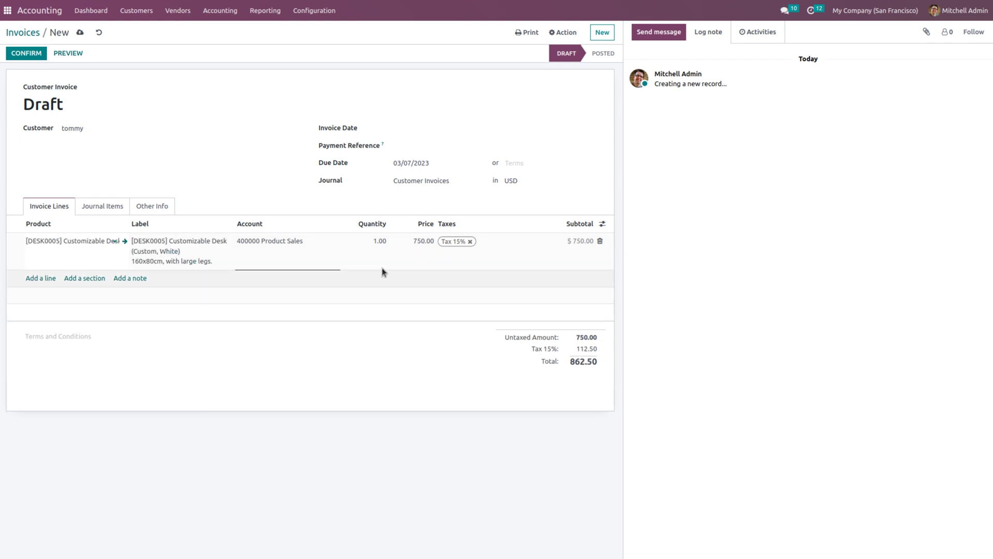
{"action": "left_click", "coordinate": [470, 241]}
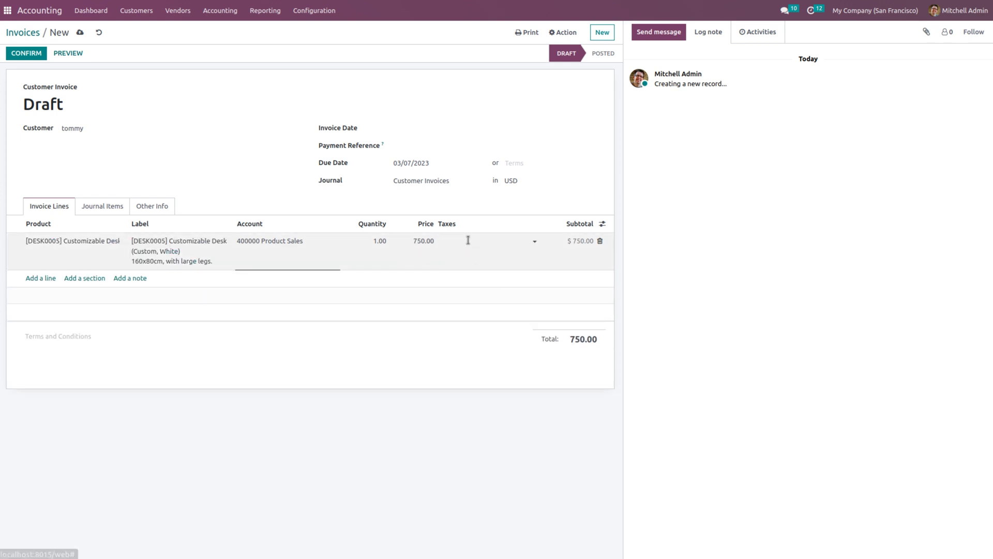
{"action": "left_click", "coordinate": [27, 52]}
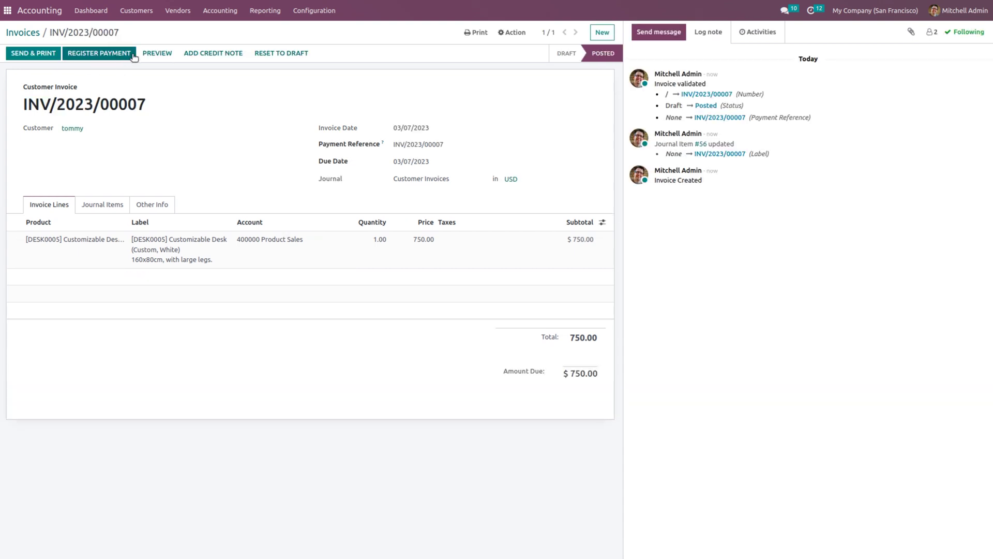
Reverse the confirmed invoice into a draft credit note as a partial refund with the reason "product not required"
{"action": "left_click", "coordinate": [203, 53]}
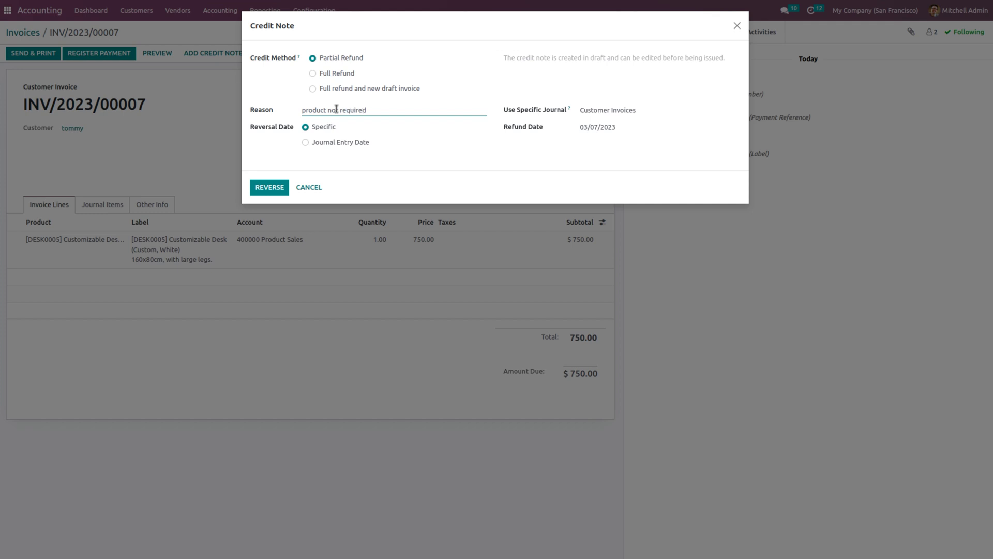
{"action": "left_click", "coordinate": [282, 187]}
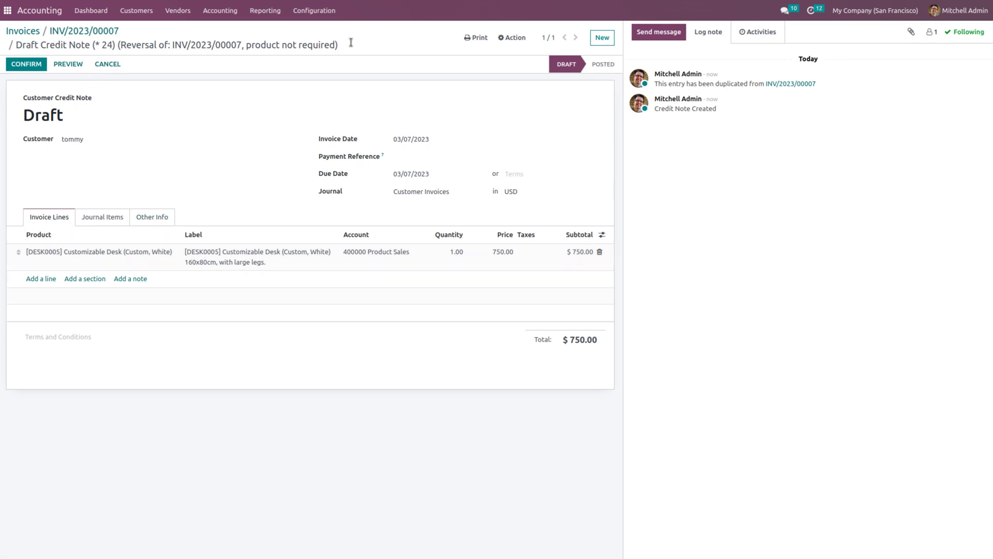
Start another blank customer credit note and choose the second new contact as its customer
{"action": "left_click", "coordinate": [601, 38]}
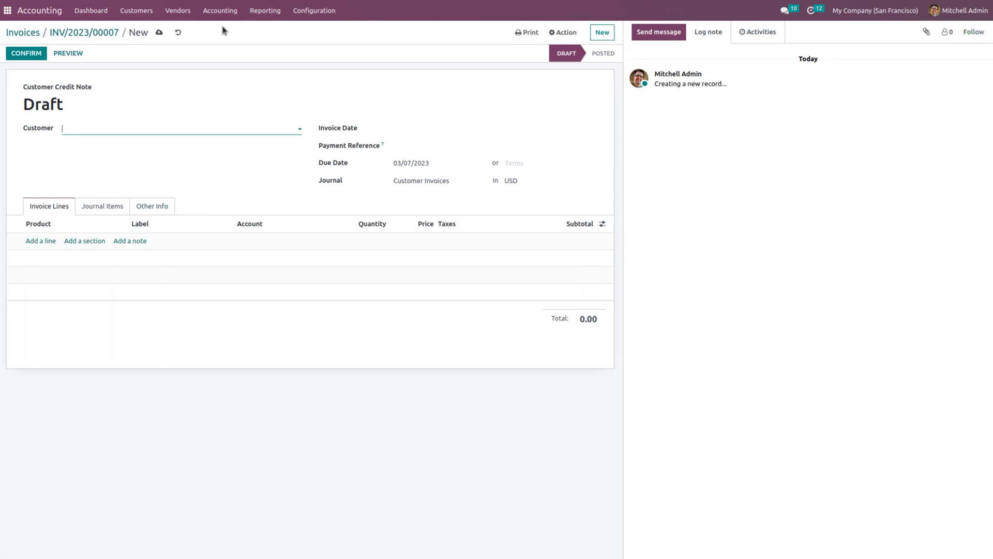
{"action": "left_click", "coordinate": [127, 118]}
{"action": "left_click", "coordinate": [104, 129]}
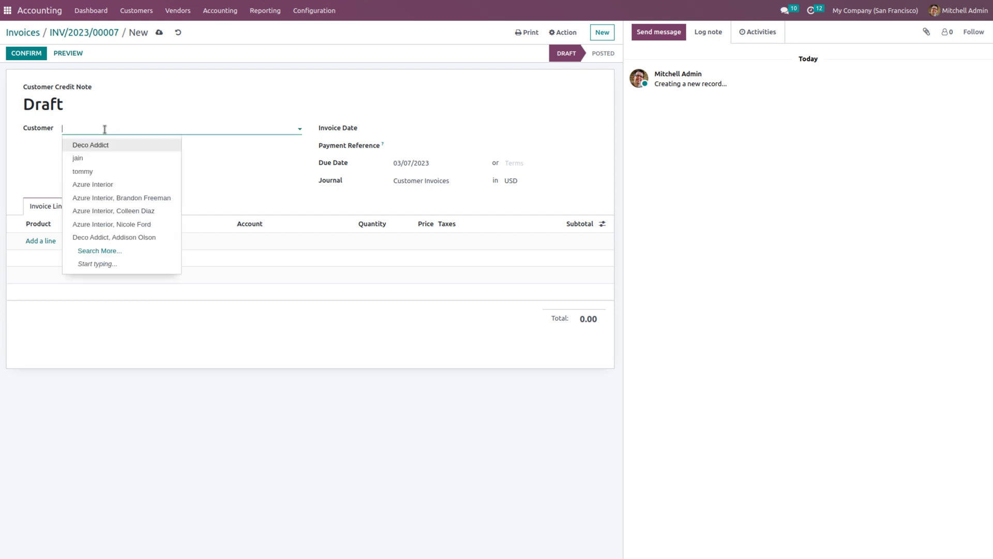
{"action": "type", "text": "tommy"}
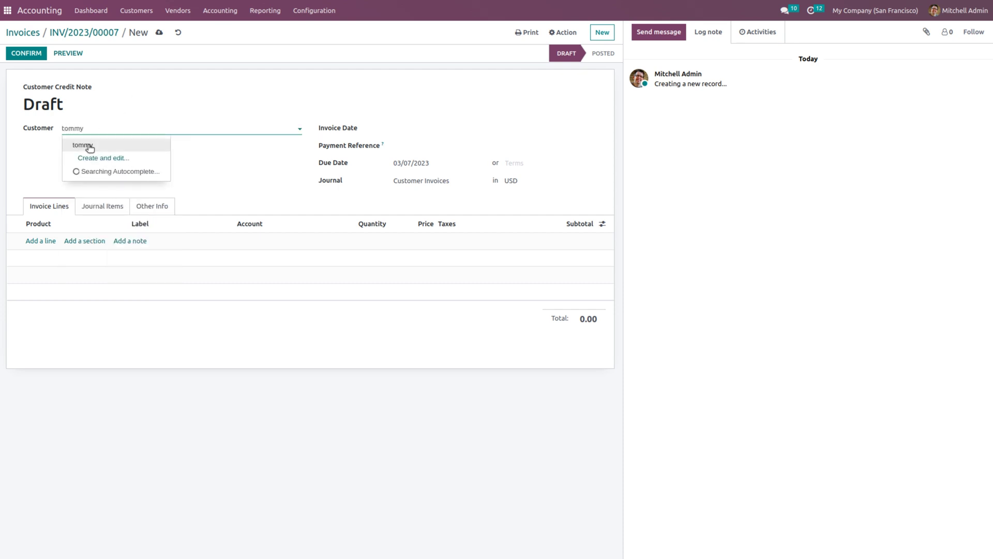
{"action": "left_click", "coordinate": [86, 146]}
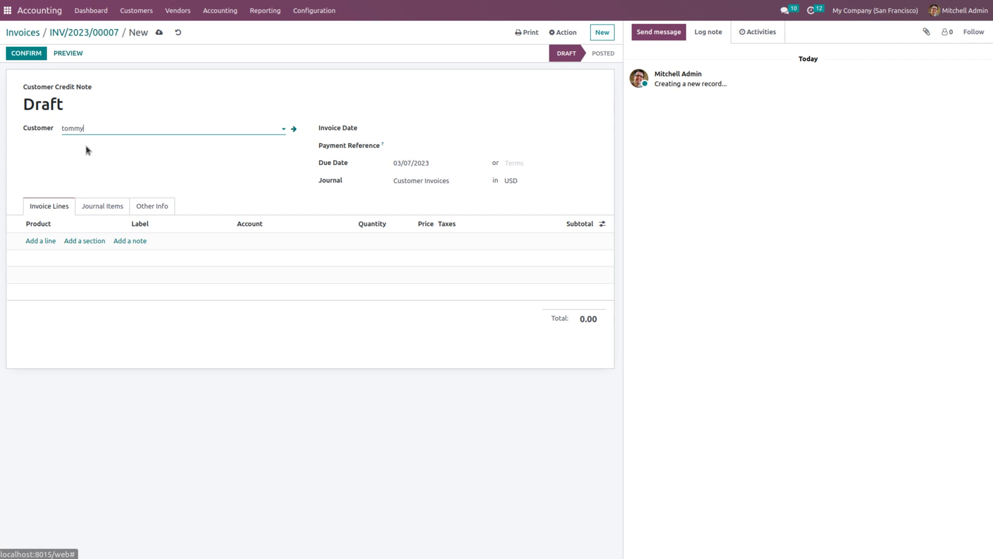
Add [DESK0005] Customizable Desk (Custom, White) to this credit note, remove the 15% tax and confirm the note
{"action": "left_click", "coordinate": [40, 241]}
{"action": "left_click", "coordinate": [40, 239]}
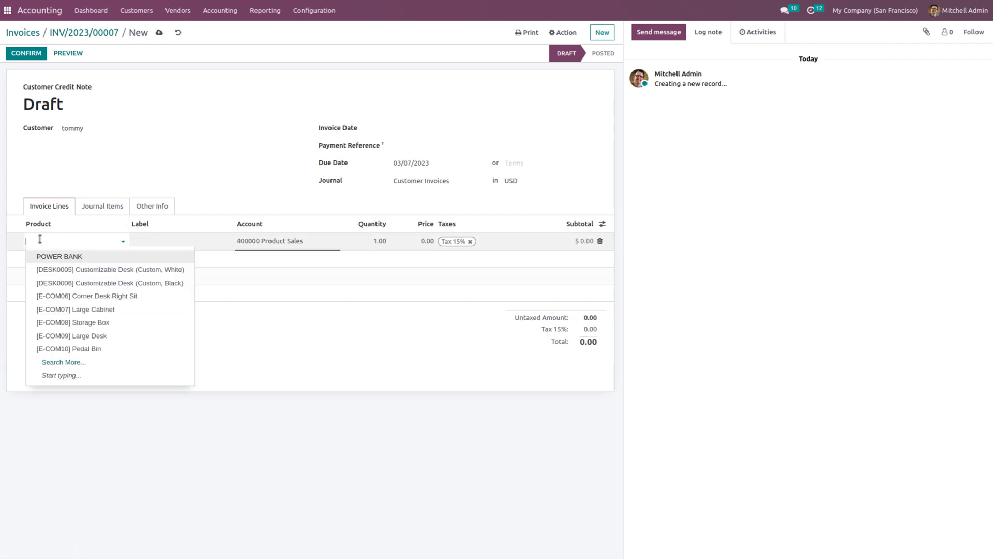
{"action": "left_click", "coordinate": [67, 271]}
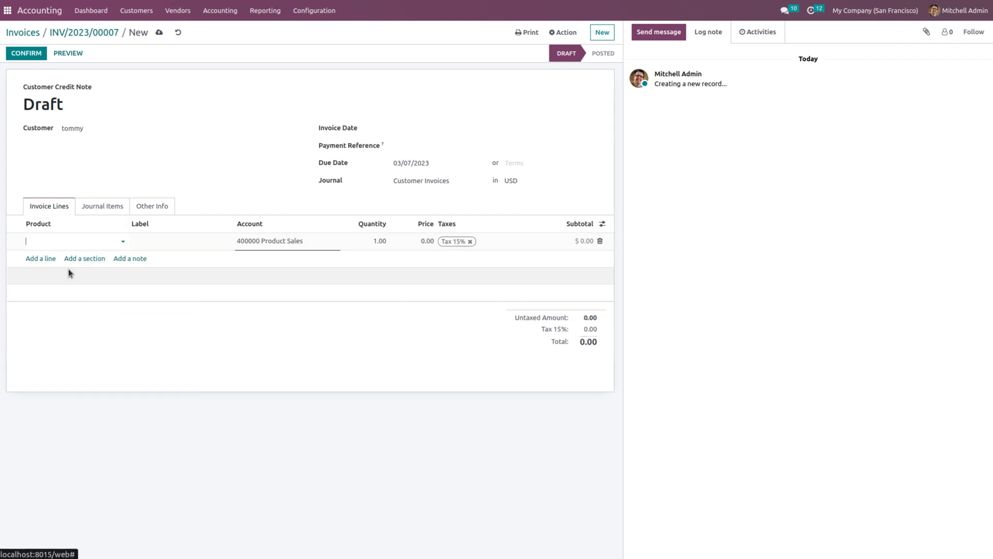
{"action": "left_click", "coordinate": [470, 242]}
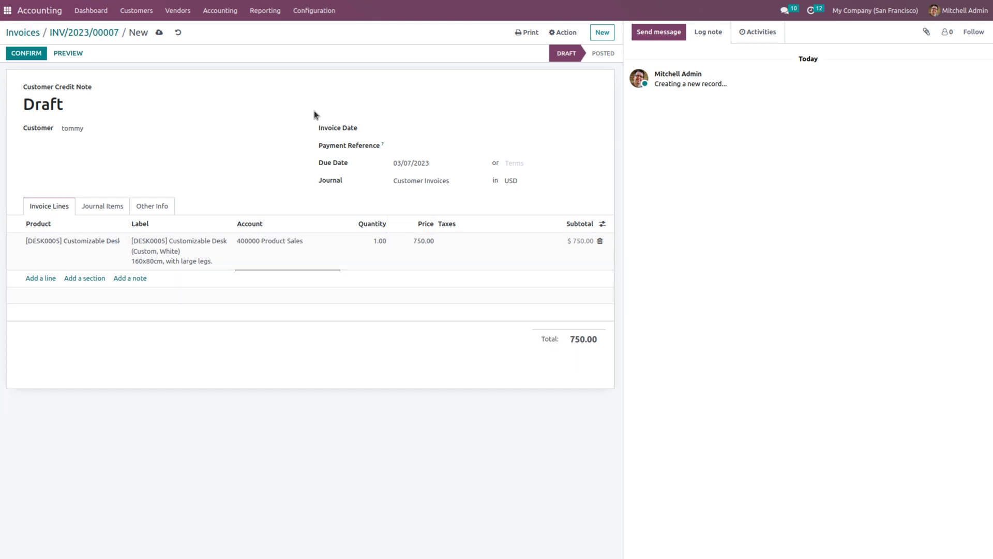
{"action": "left_click", "coordinate": [24, 54]}
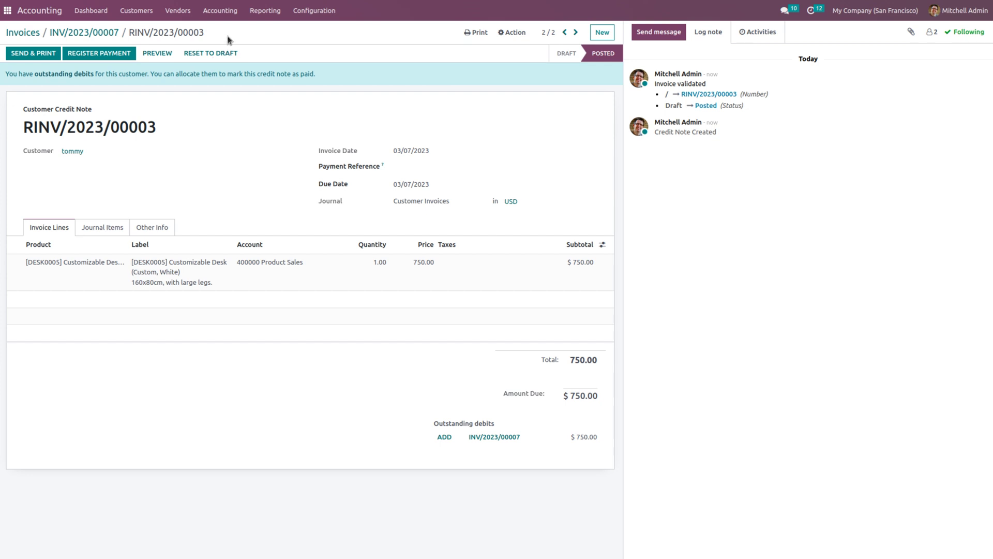
Open the posted journal items of the Accounting app and display them as a pivot table
{"action": "left_click", "coordinate": [226, 15]}
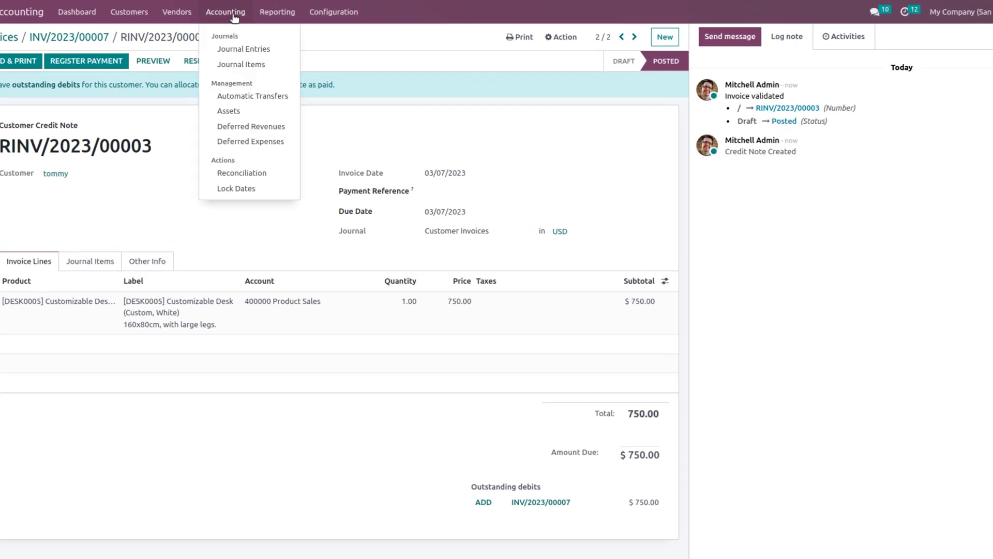
{"action": "left_click", "coordinate": [247, 63]}
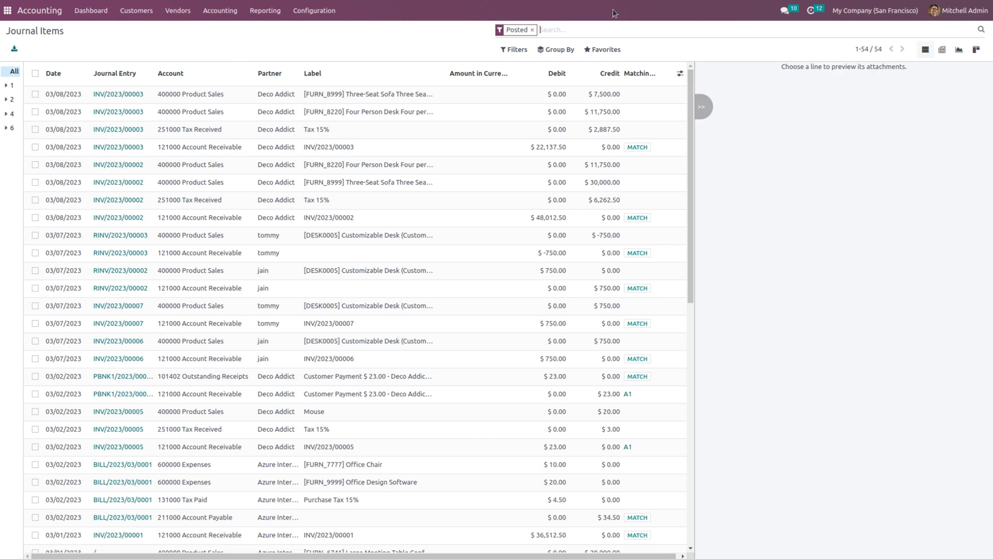
{"action": "left_click", "coordinate": [959, 50]}
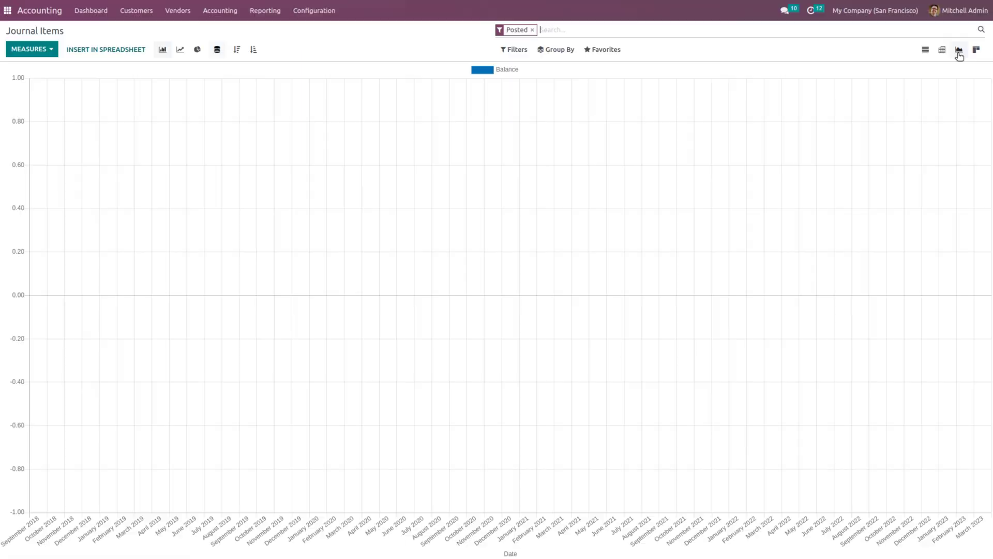
{"action": "left_click", "coordinate": [942, 50]}
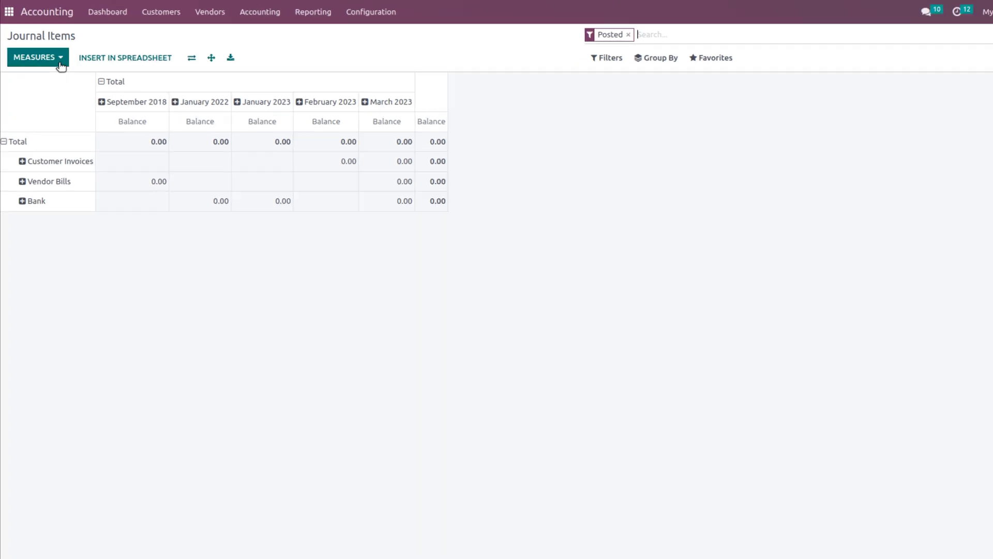
Add the Credit and Debit measures to the journal items pivot table
{"action": "left_click", "coordinate": [45, 62]}
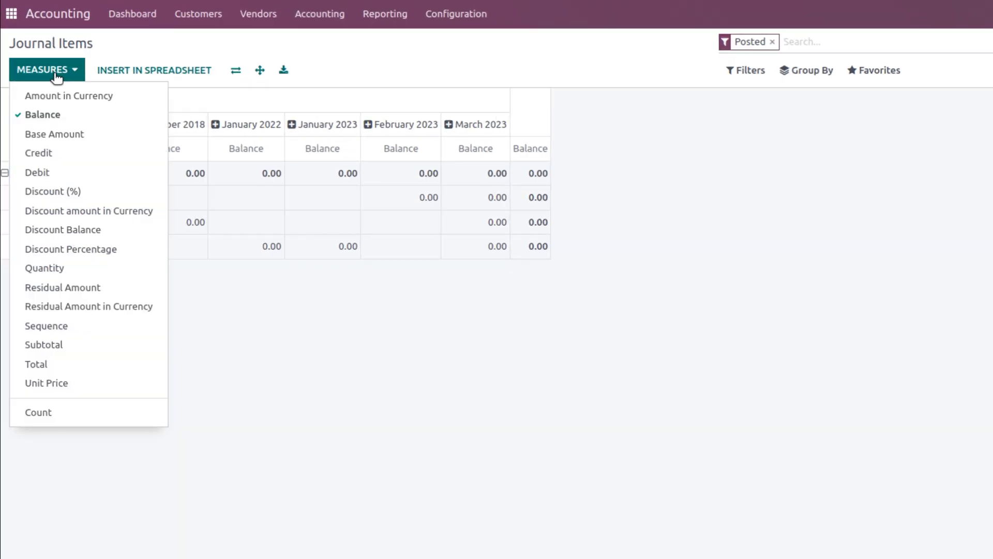
{"action": "left_click", "coordinate": [56, 155]}
{"action": "left_click", "coordinate": [53, 174]}
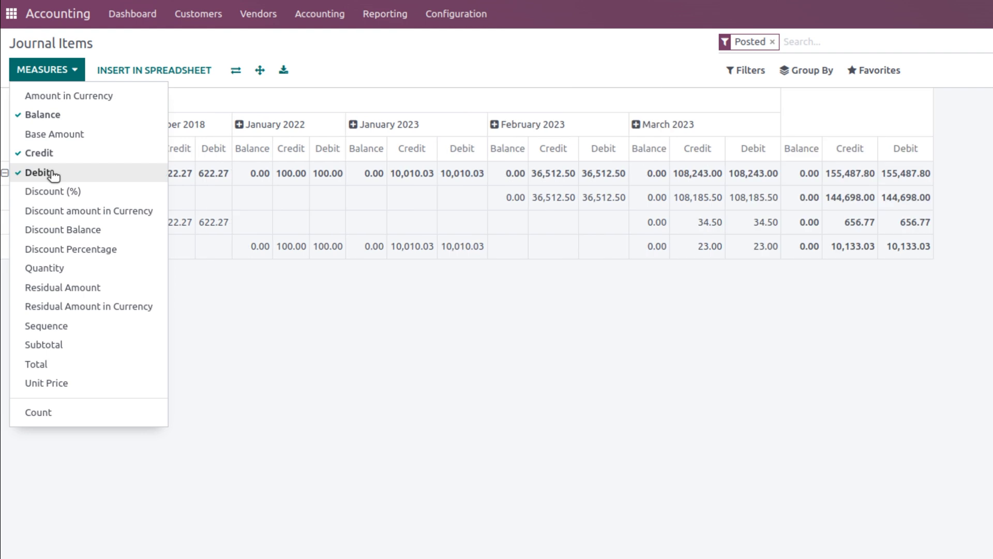
{"action": "left_click", "coordinate": [250, 325]}
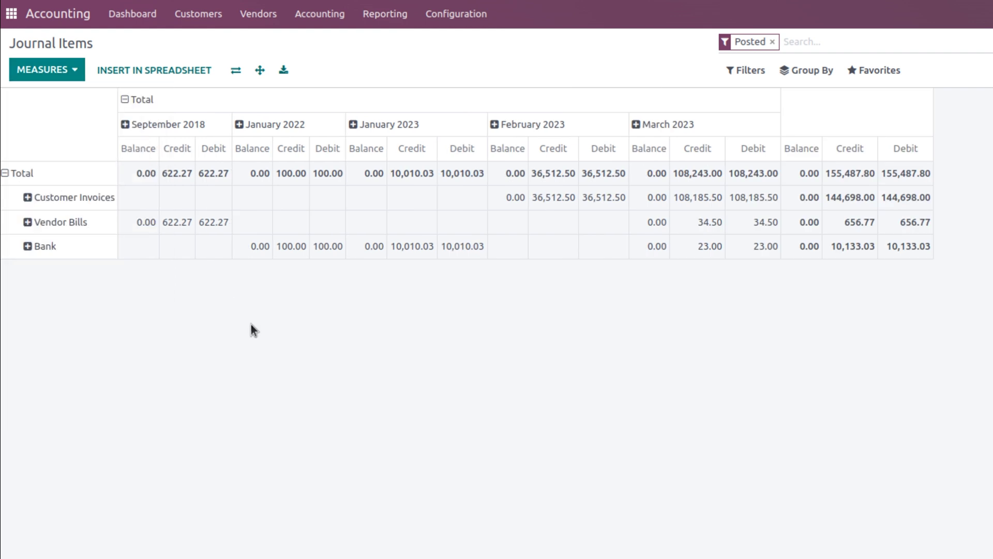
Break down the Customer Invoices row of the pivot table by Partner
{"action": "left_click", "coordinate": [27, 198]}
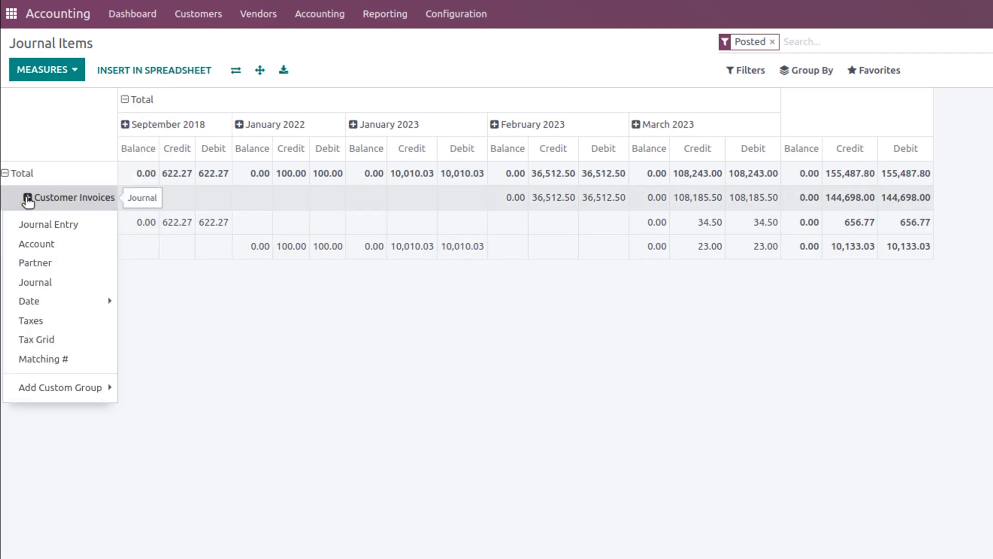
{"action": "left_click", "coordinate": [45, 267]}
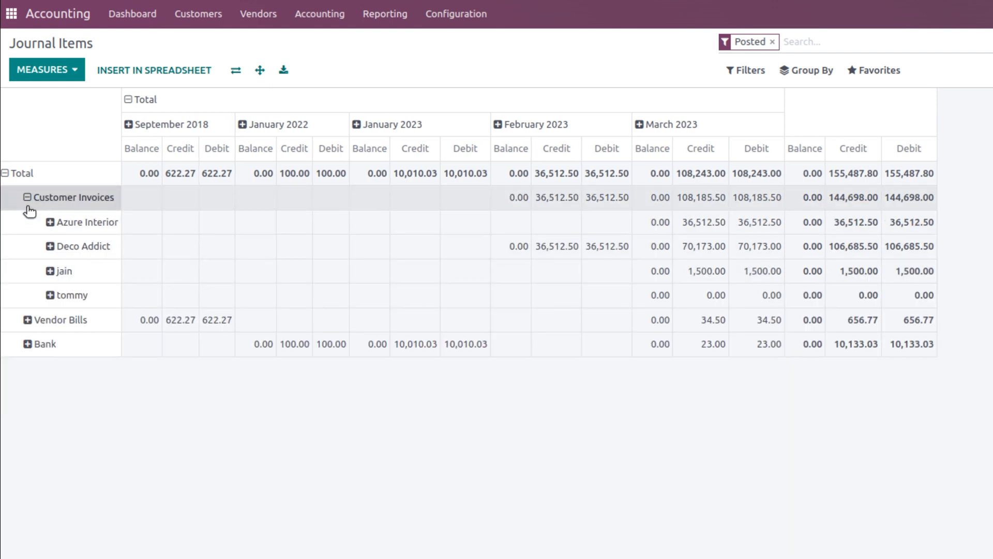
{"action": "left_click", "coordinate": [29, 206]}
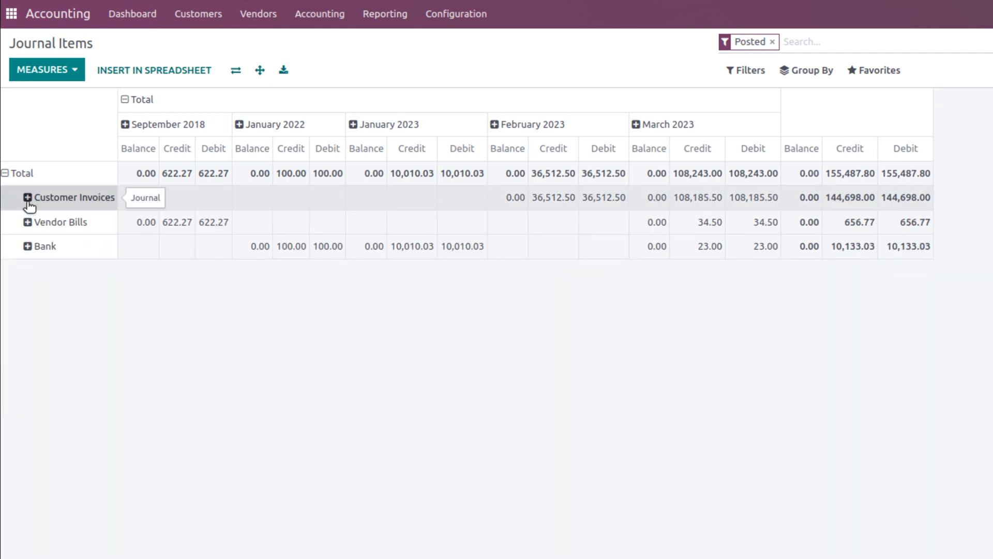
{"action": "left_click", "coordinate": [29, 206]}
{"action": "left_click", "coordinate": [39, 263]}
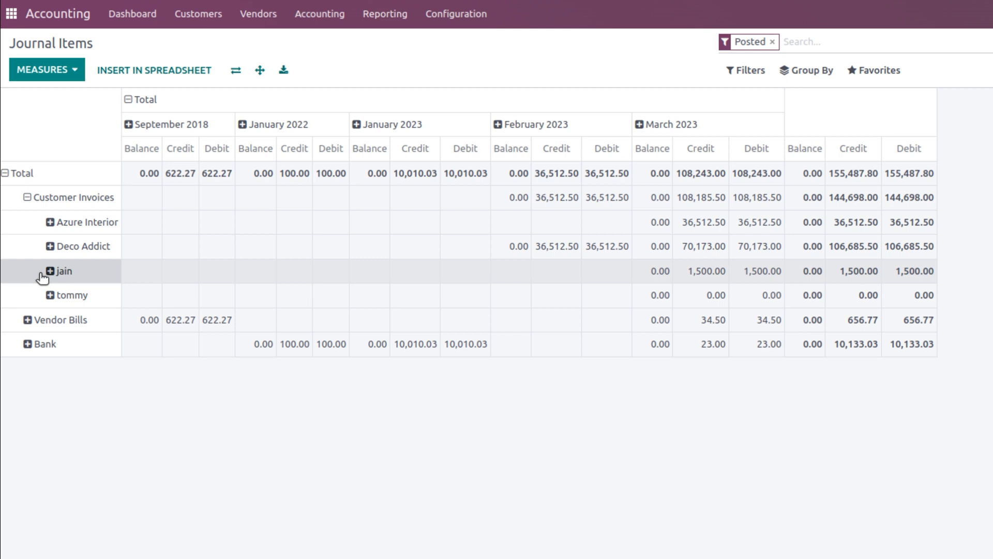
Expand the rows of the two newly created customers by Journal Entry to compare their invoices and credit notes
{"action": "left_click", "coordinate": [50, 275]}
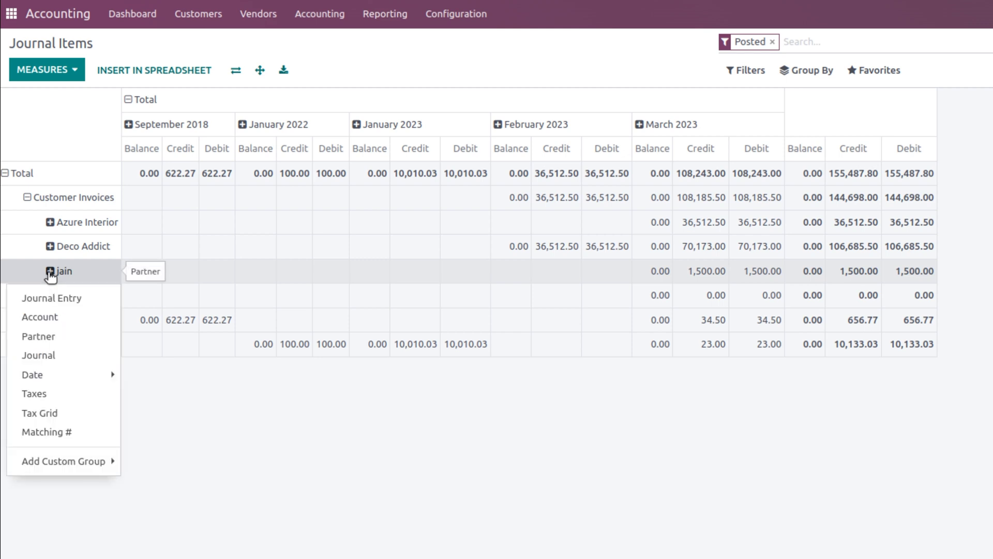
{"action": "left_click", "coordinate": [49, 299]}
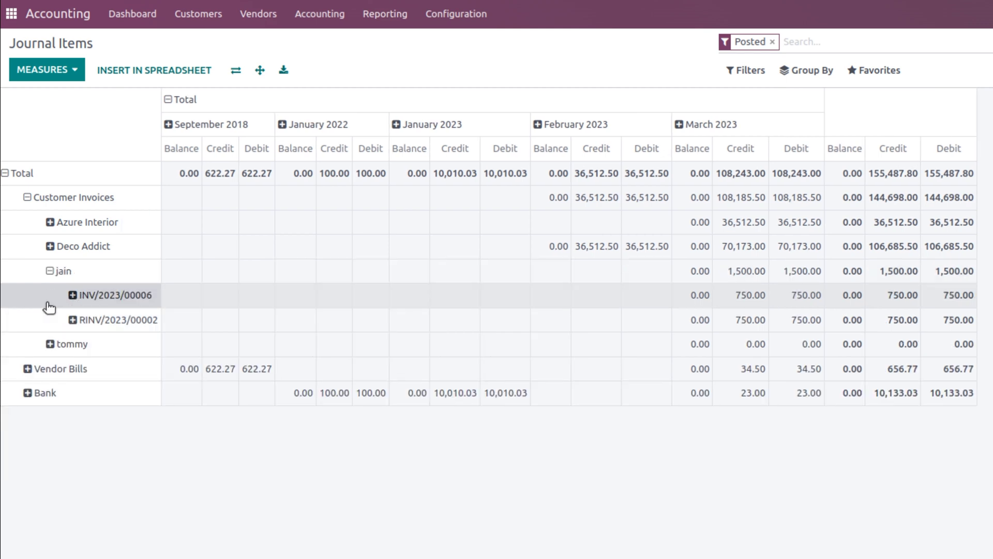
{"action": "left_click", "coordinate": [51, 345]}
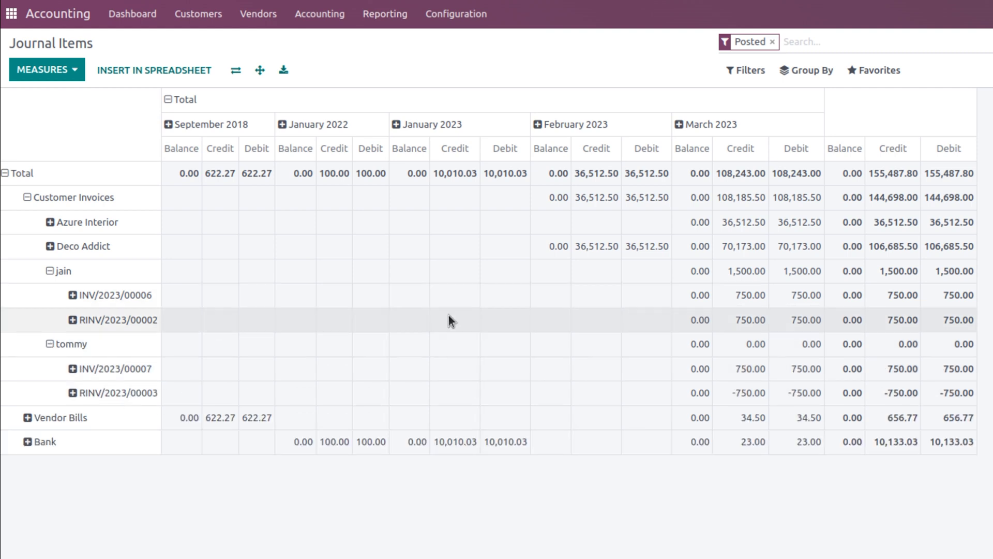